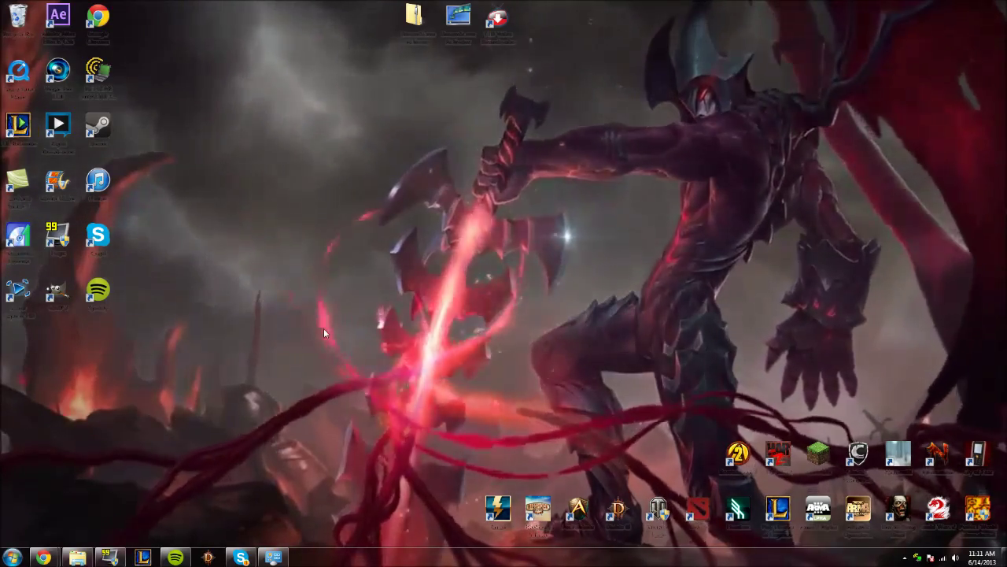
- Scroll through the DreamScene Activator article in Chrome, then minimize the browser
{"action": "mouse_move", "coordinate": [43, 557]}
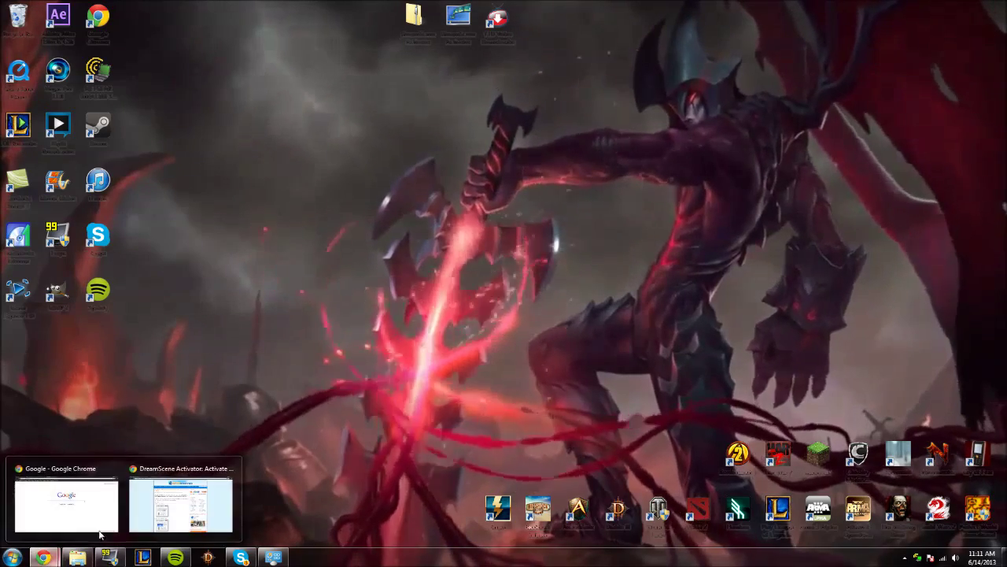
{"action": "left_click", "coordinate": [167, 513]}
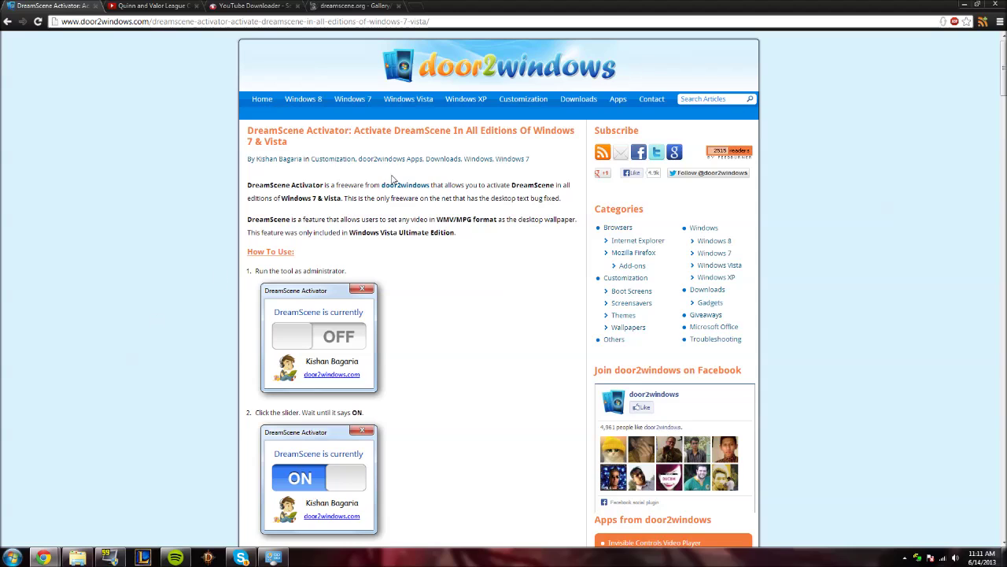
{"action": "scroll", "coordinate": [135, 313], "scroll_direction": "down", "scroll_amount": 4}
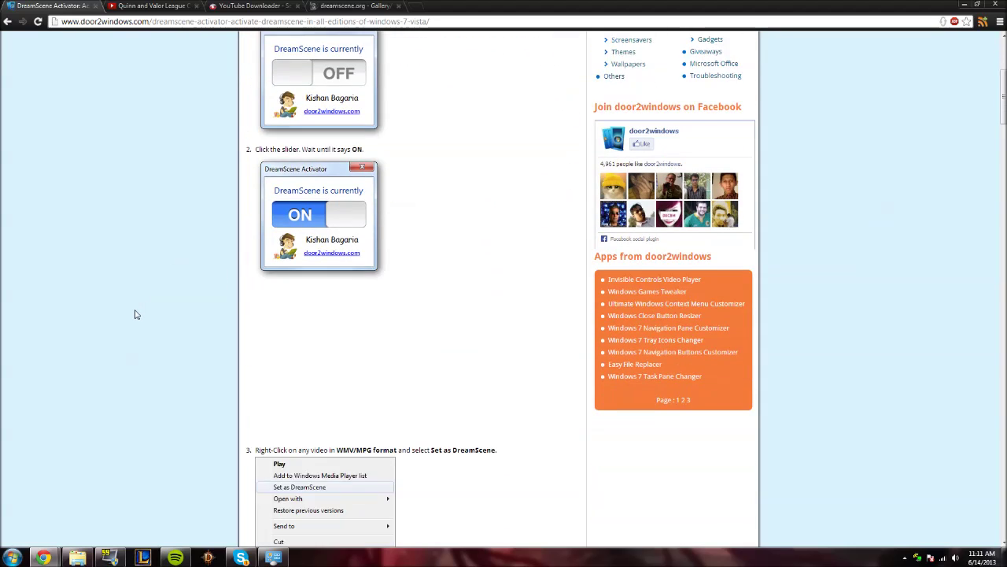
{"action": "scroll", "coordinate": [142, 311], "scroll_direction": "up", "scroll_amount": 4}
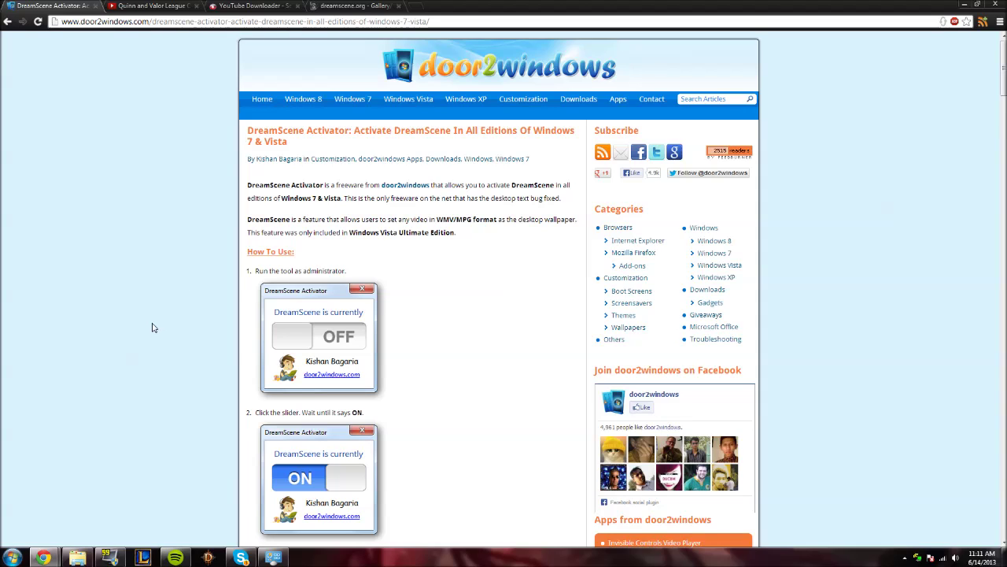
{"action": "scroll", "coordinate": [169, 347], "scroll_direction": "down", "scroll_amount": 9}
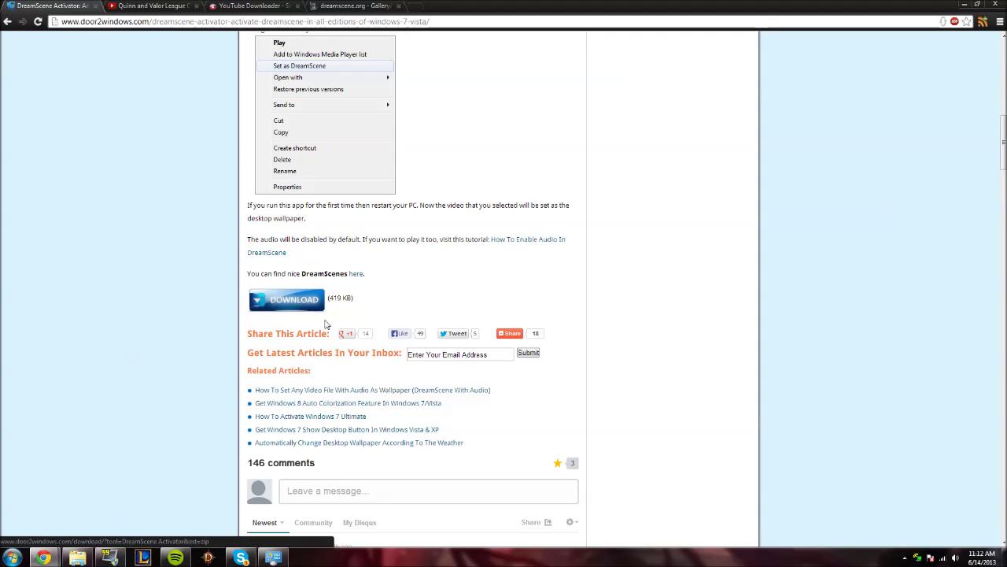
{"action": "left_click", "coordinate": [964, 6]}
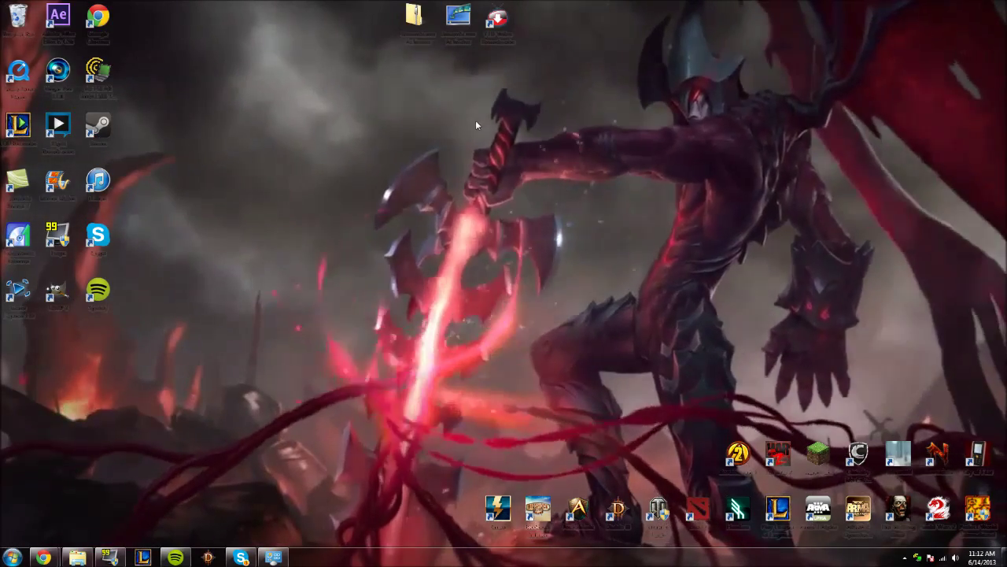
- Bring up the DreamScene Activator zip's context menu several times without extracting anything
{"action": "right_click", "coordinate": [419, 21]}
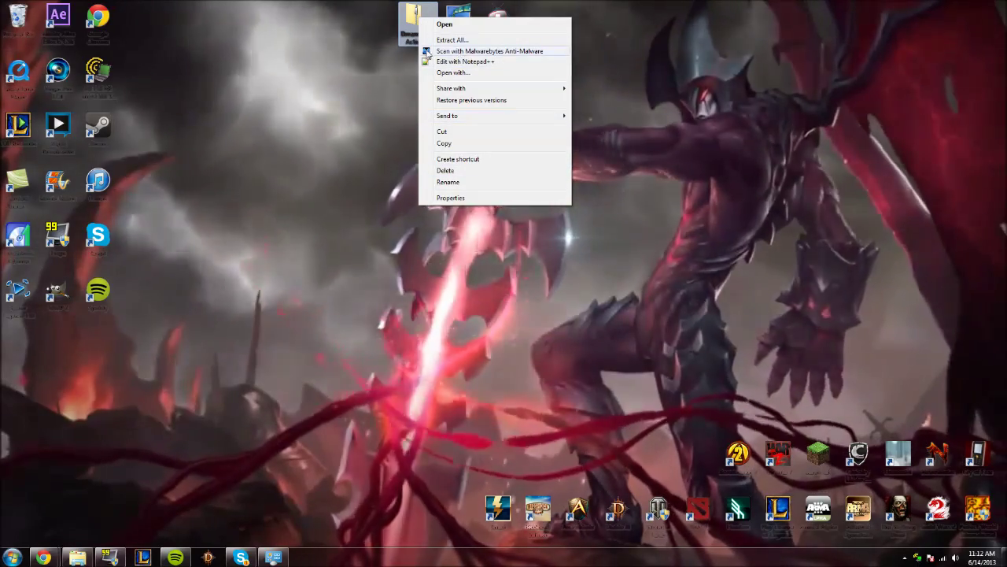
{"action": "left_click", "coordinate": [376, 117]}
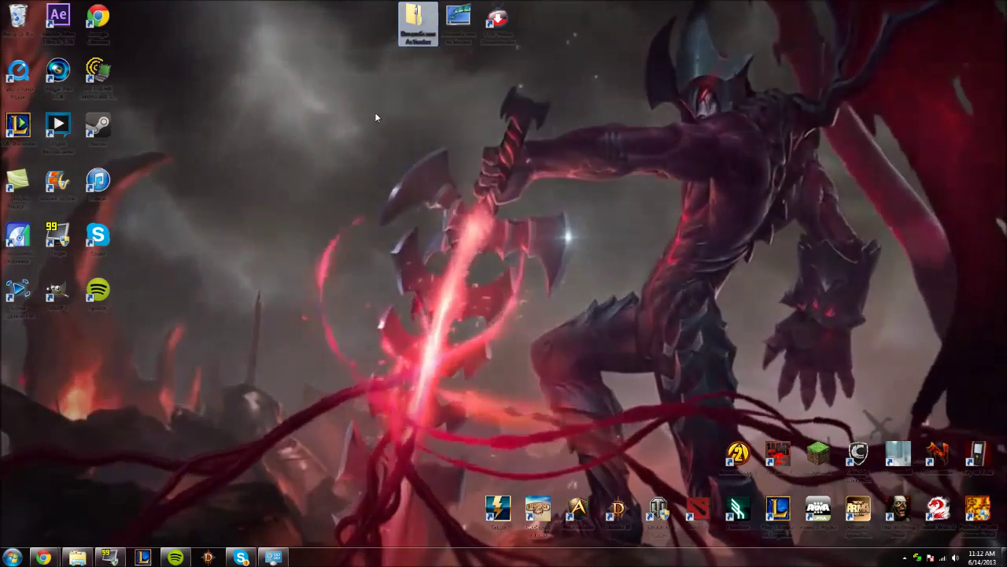
{"action": "right_click", "coordinate": [416, 24]}
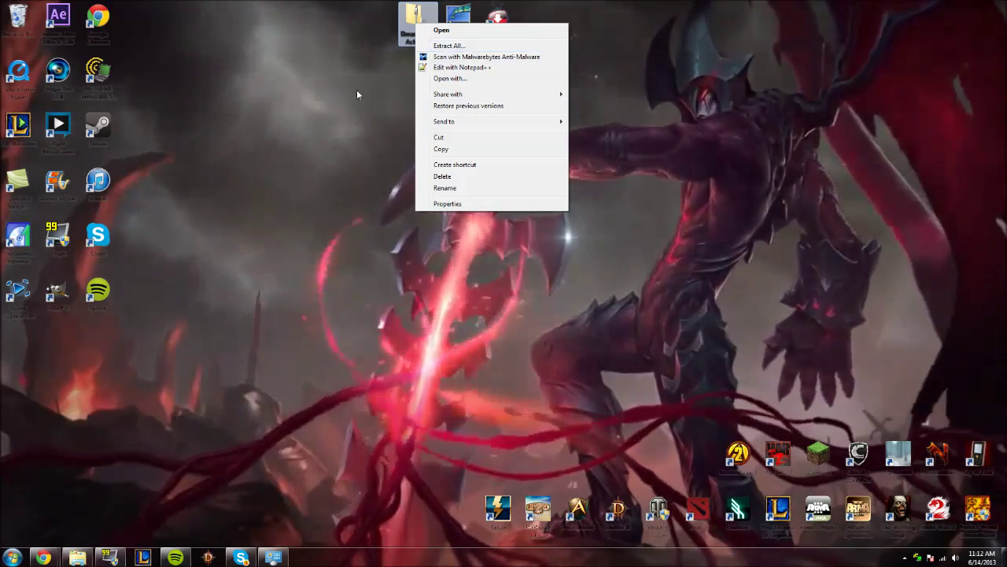
{"action": "left_click", "coordinate": [358, 90]}
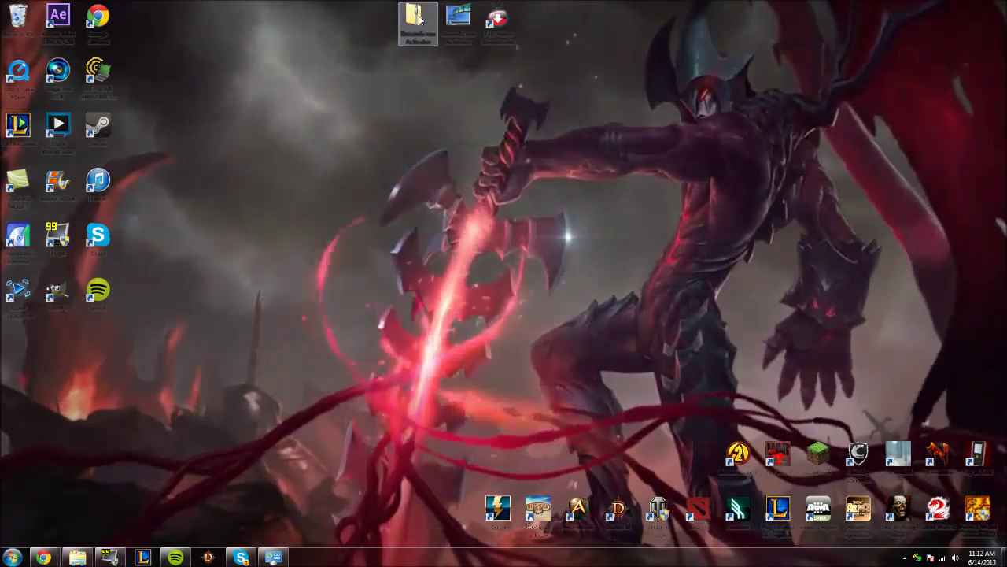
{"action": "right_click", "coordinate": [418, 19]}
{"action": "left_click", "coordinate": [322, 117]}
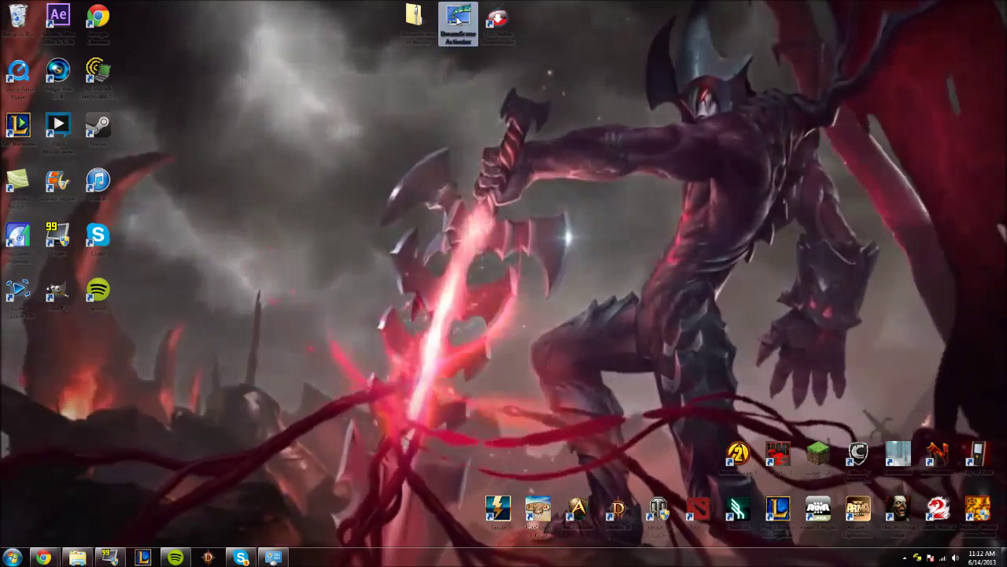
- Run DreamScene Activator, switch DreamScene from OFF to ON, approve UAC, and close the tool
{"action": "double_click", "coordinate": [458, 19]}
{"action": "left_click", "coordinate": [531, 288]}
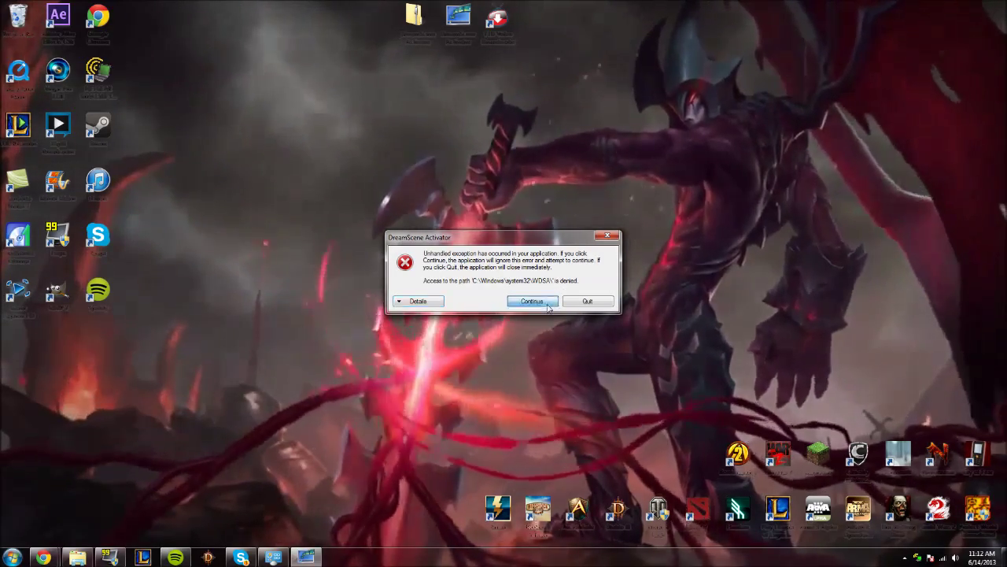
{"action": "left_click", "coordinate": [548, 303]}
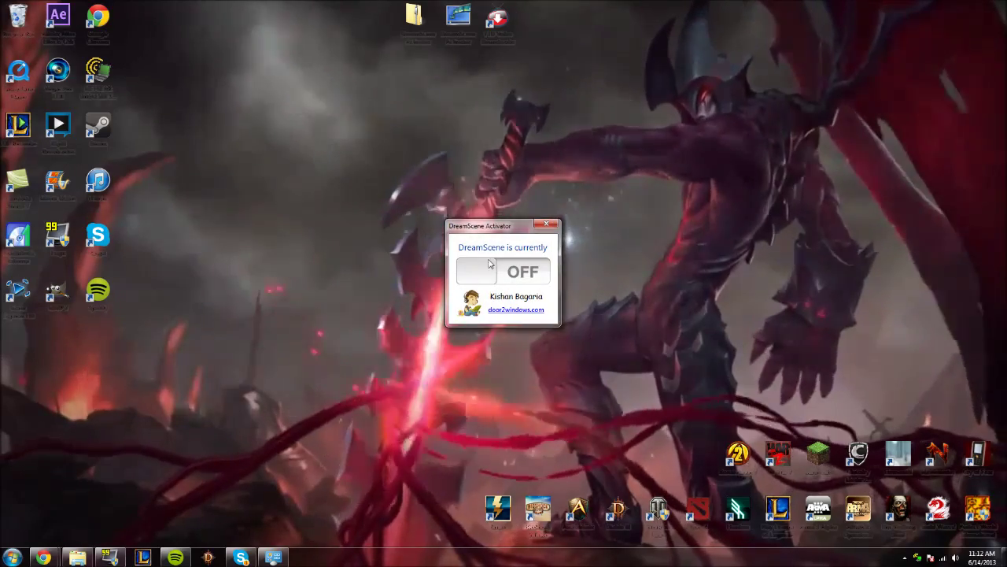
{"action": "left_click", "coordinate": [490, 263]}
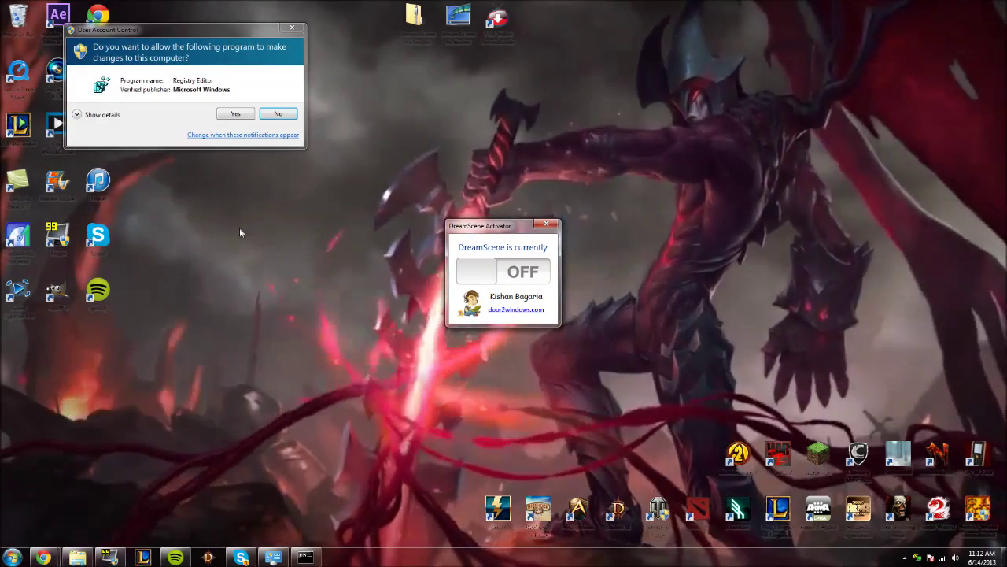
{"action": "left_click", "coordinate": [235, 114]}
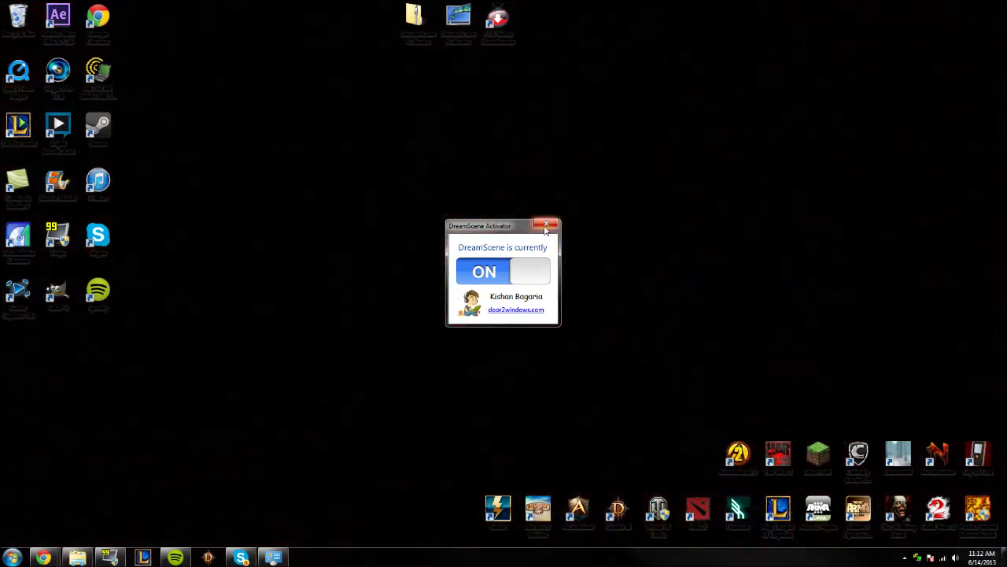
{"action": "left_click", "coordinate": [546, 224]}
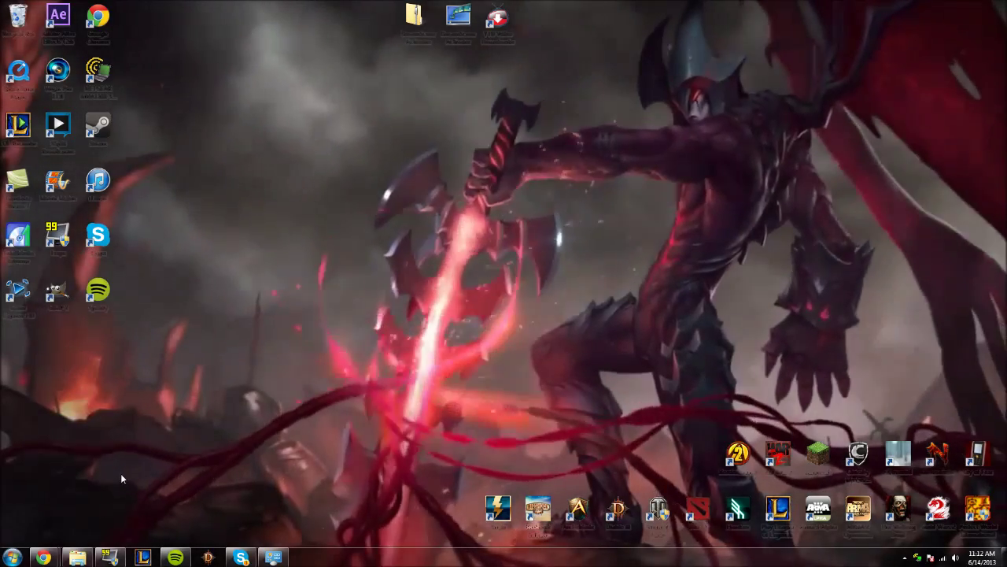
{"action": "left_click", "coordinate": [77, 557]}
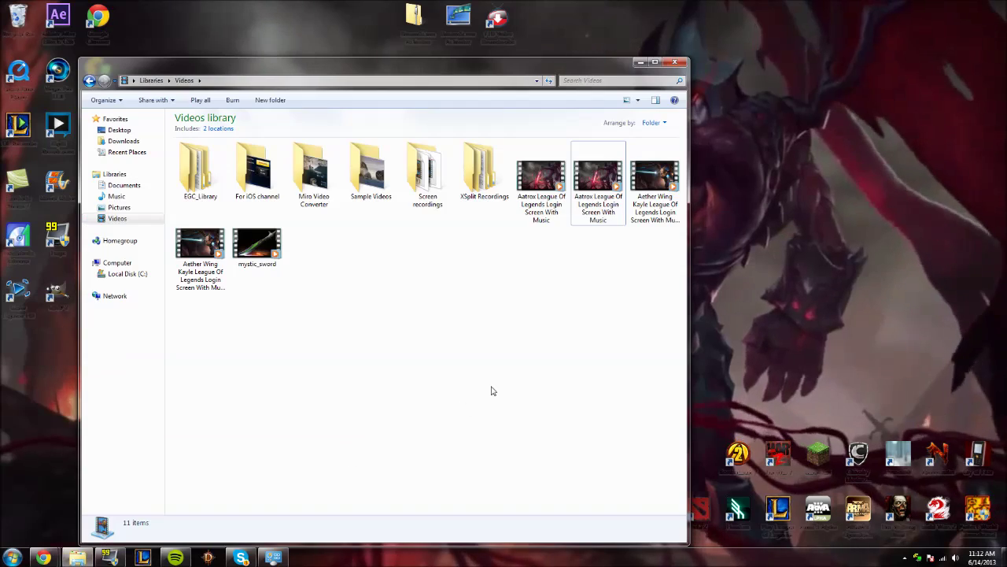
- Set the Aether Wing Kayle WMV video as the DreamScene wallpaper
{"action": "right_click", "coordinate": [198, 244]}
{"action": "left_click", "coordinate": [235, 270]}
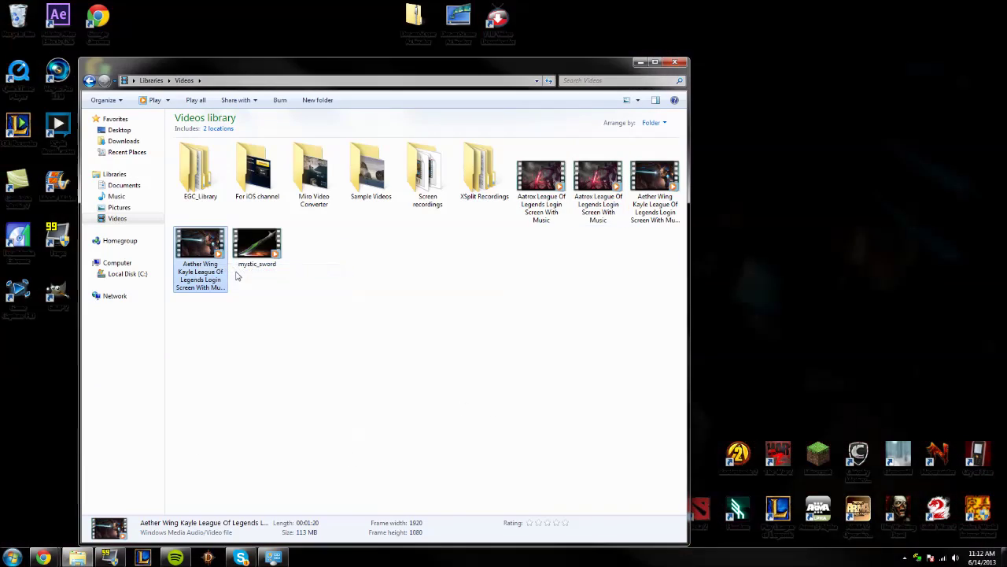
{"action": "left_click", "coordinate": [464, 307]}
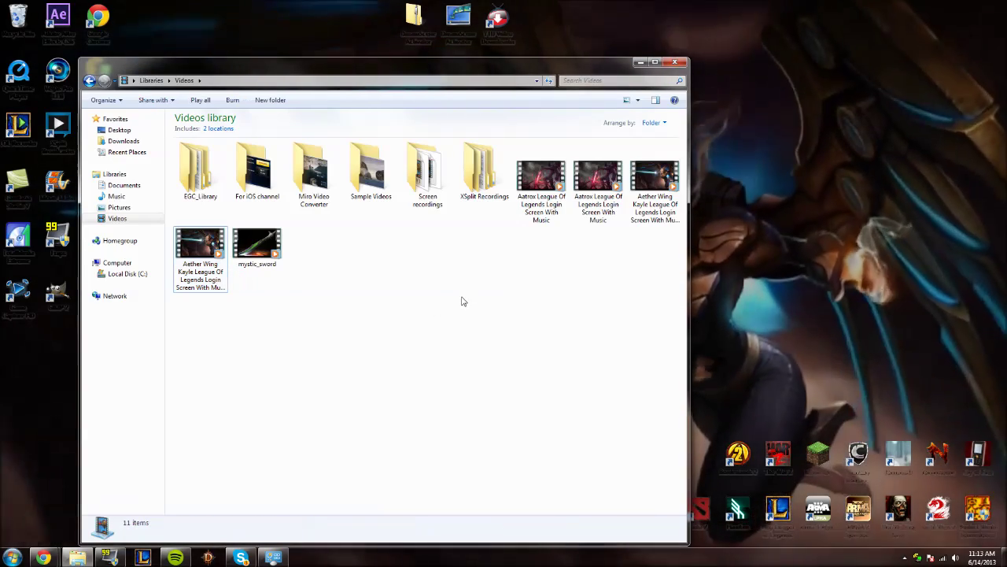
- Inspect the Aether Wing Kayle MP4's context menu without applying it, then minimize Explorer
{"action": "right_click", "coordinate": [659, 180]}
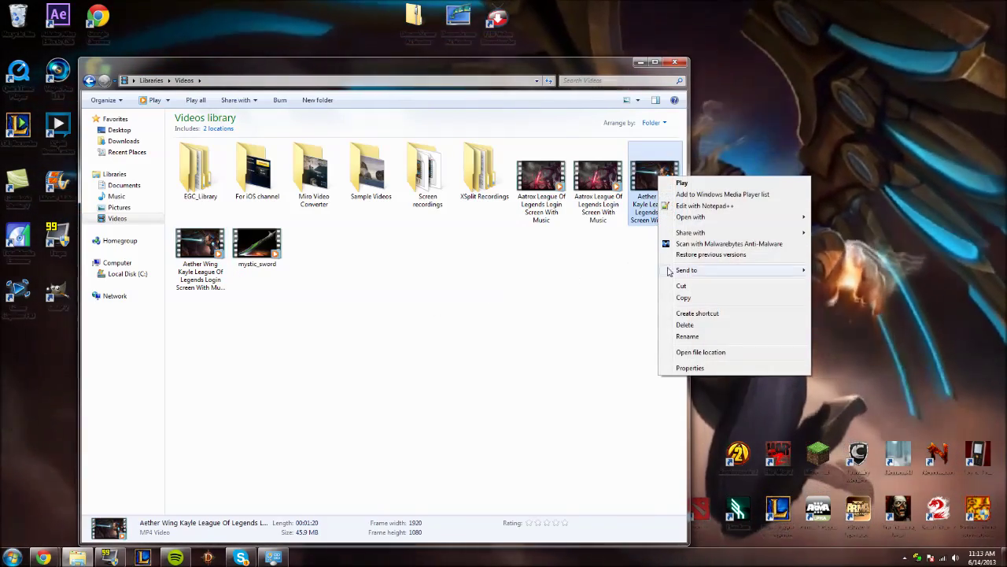
{"action": "left_click", "coordinate": [589, 332]}
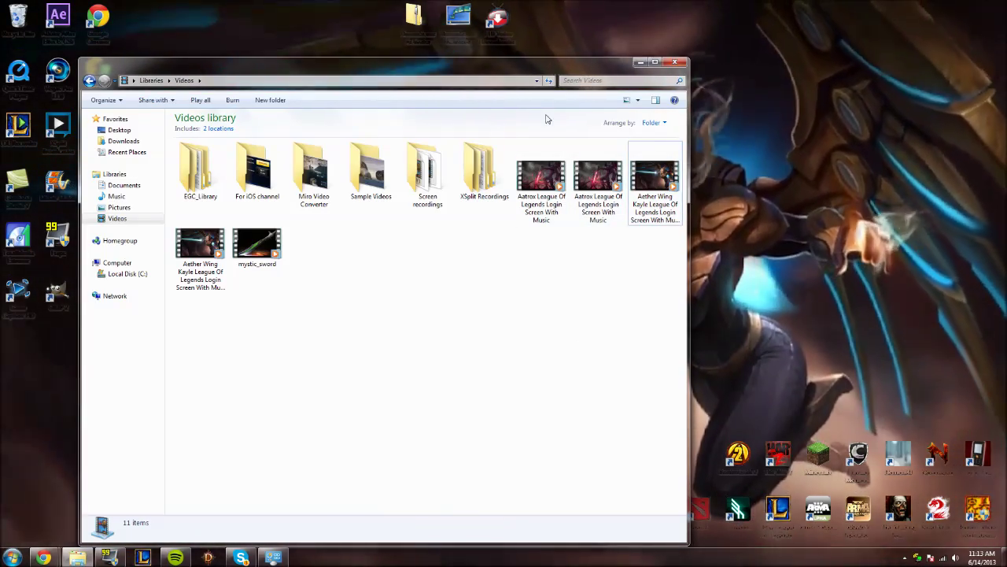
{"action": "left_click", "coordinate": [660, 182]}
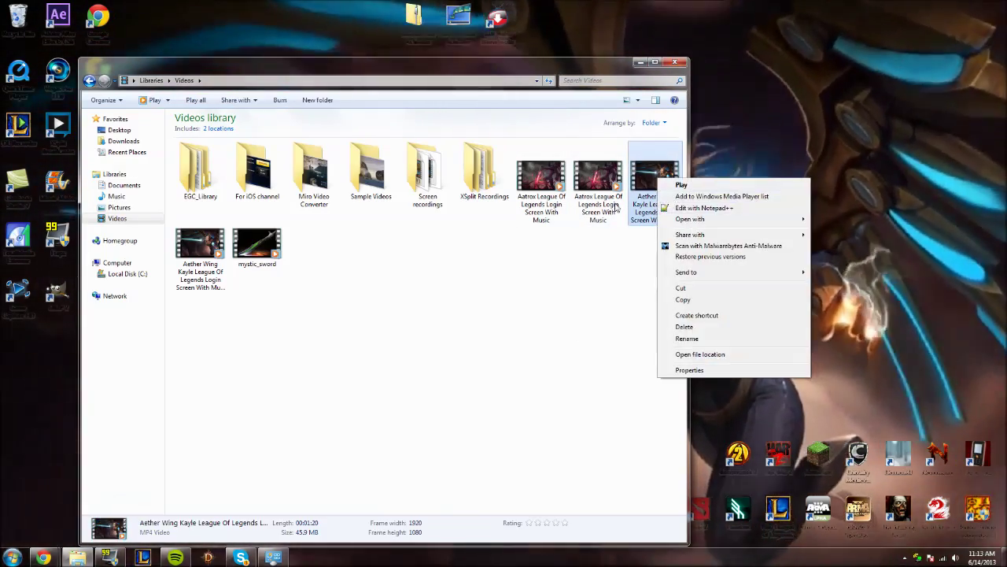
{"action": "left_click", "coordinate": [626, 236]}
{"action": "right_click", "coordinate": [668, 177]}
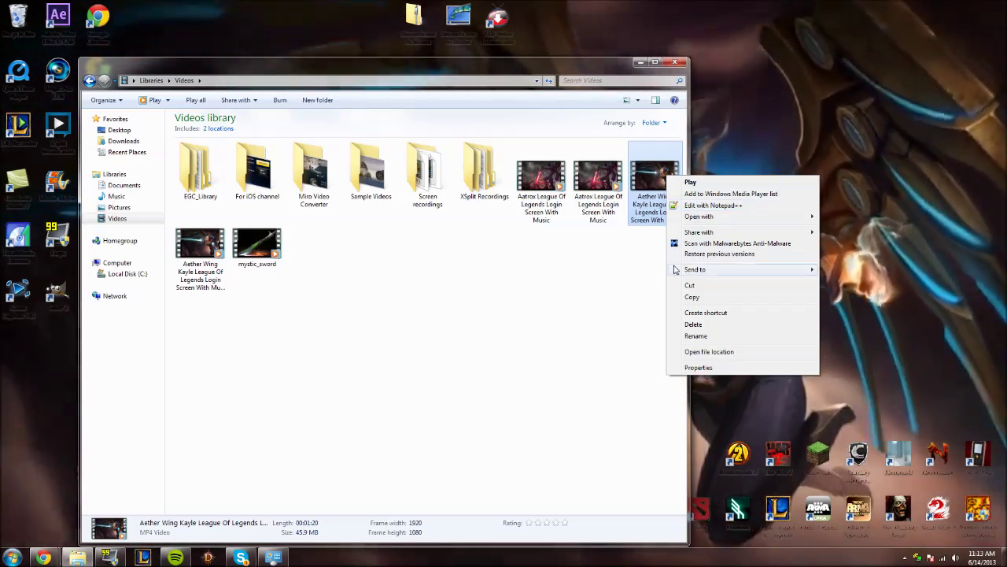
{"action": "left_click", "coordinate": [535, 247]}
{"action": "left_click", "coordinate": [639, 61]}
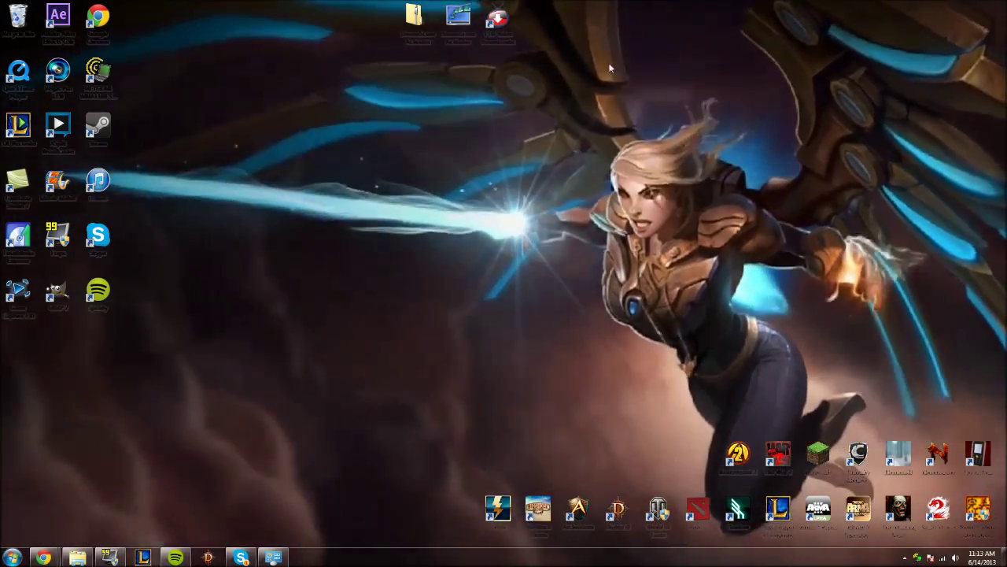
{"action": "double_click", "coordinate": [497, 17]}
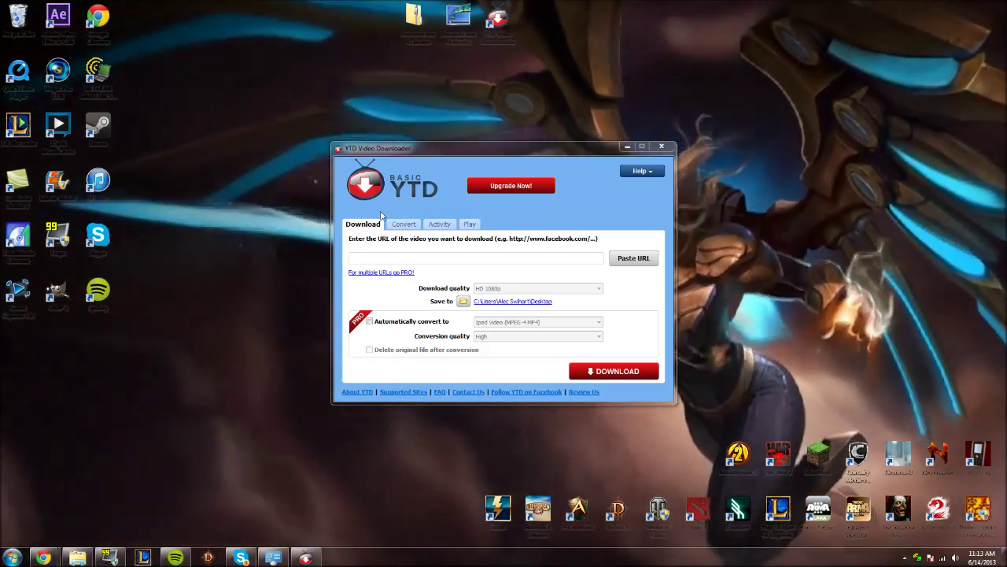
- Paste the copied YouTube link into YTD's URL field and bring back the DreamScene article
{"action": "left_click", "coordinate": [472, 258]}
{"action": "key", "text": "ctrl+v"}
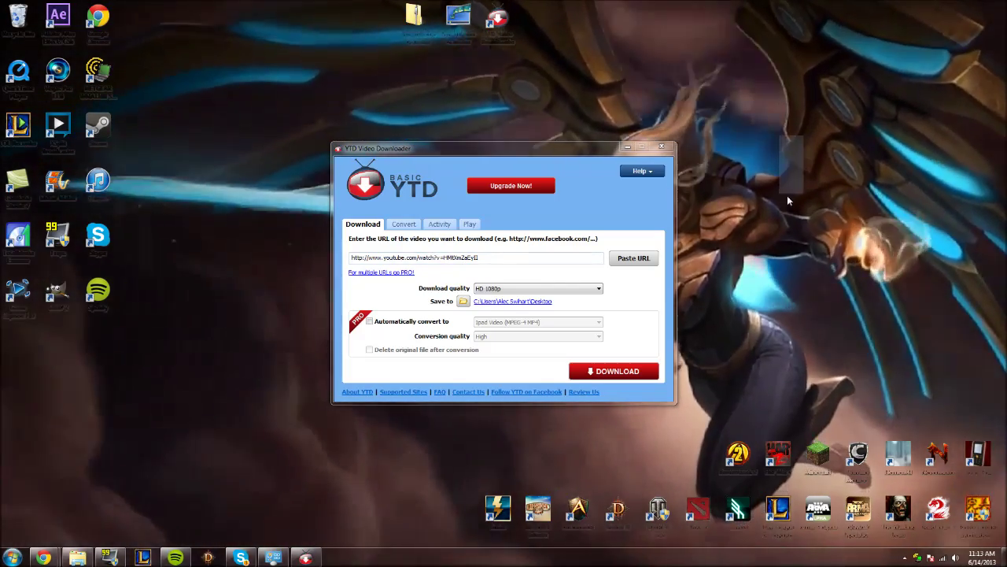
{"action": "mouse_move", "coordinate": [44, 557]}
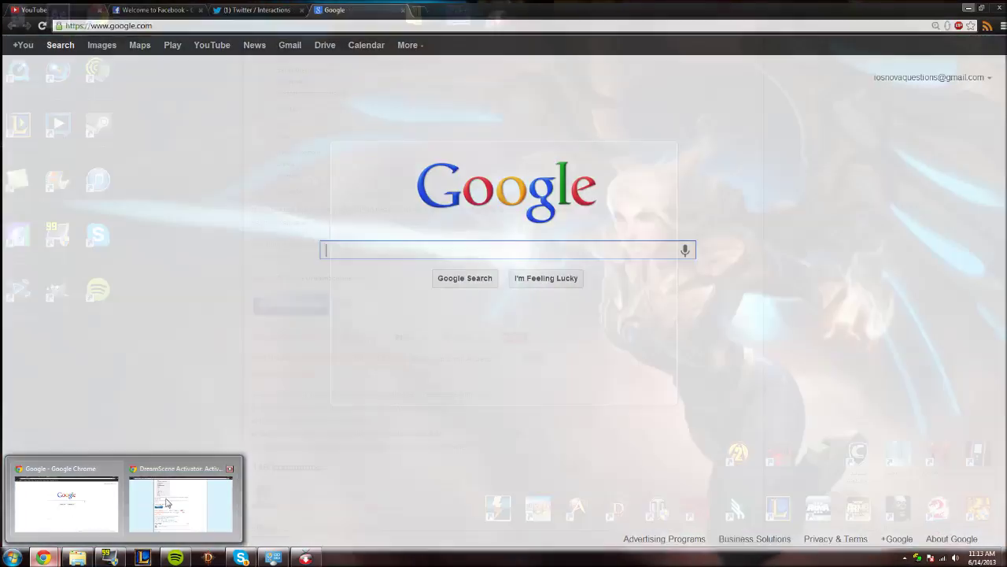
{"action": "left_click", "coordinate": [178, 499]}
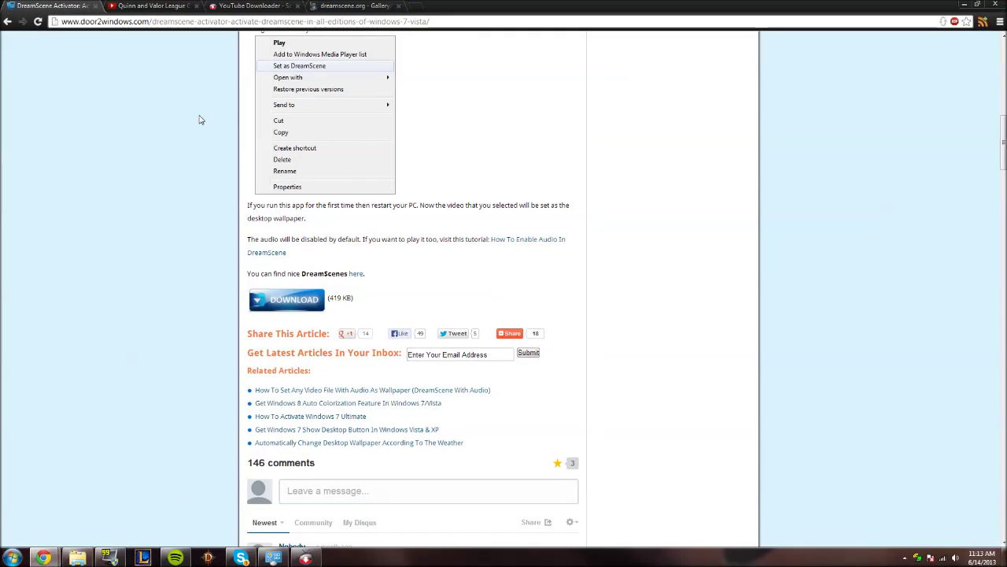
- Open the Quinn and Valor login-screen video on YouTube, copy its address, and minimize Chrome
{"action": "left_click", "coordinate": [167, 5]}
{"action": "scroll", "coordinate": [68, 299], "scroll_direction": "down", "scroll_amount": 3}
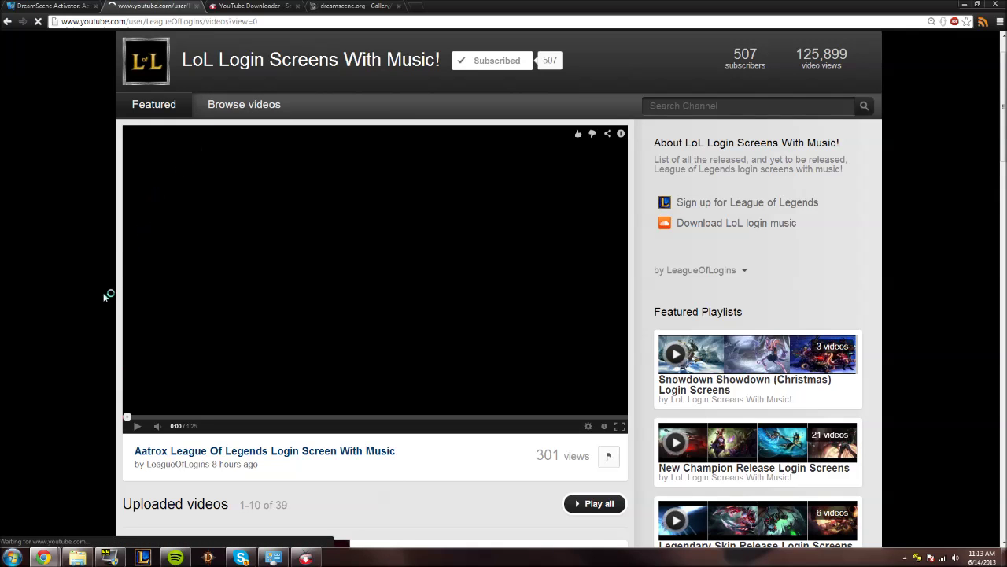
{"action": "scroll", "coordinate": [103, 291], "scroll_direction": "down", "scroll_amount": 9}
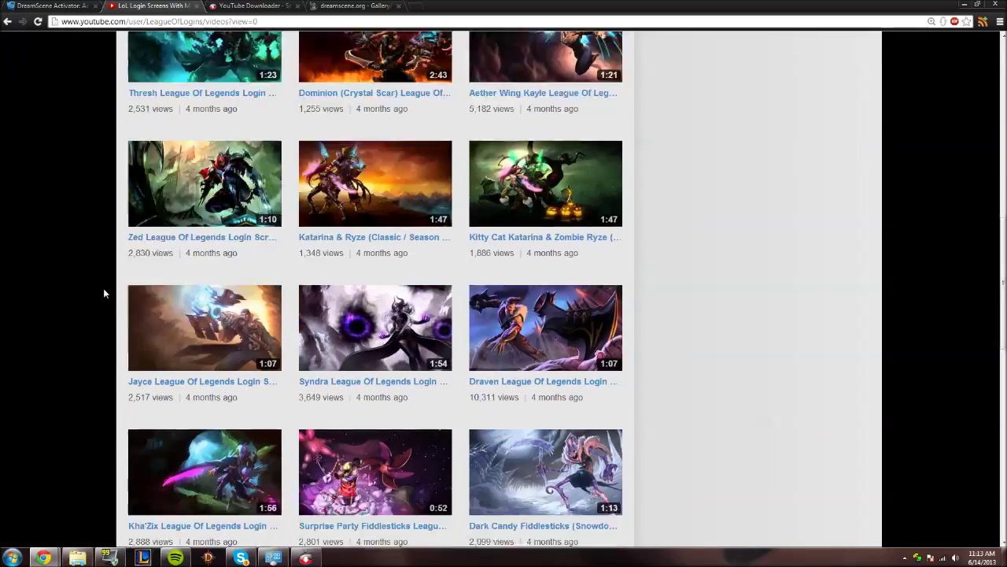
{"action": "scroll", "coordinate": [103, 293], "scroll_direction": "down", "scroll_amount": 3}
{"action": "scroll", "coordinate": [103, 293], "scroll_direction": "up", "scroll_amount": 7}
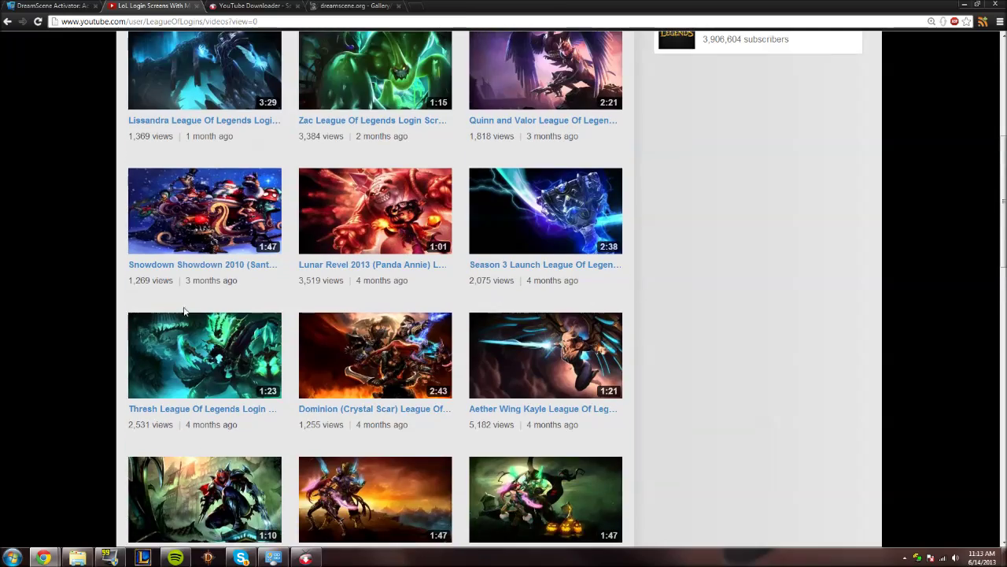
{"action": "scroll", "coordinate": [238, 326], "scroll_direction": "up", "scroll_amount": 1}
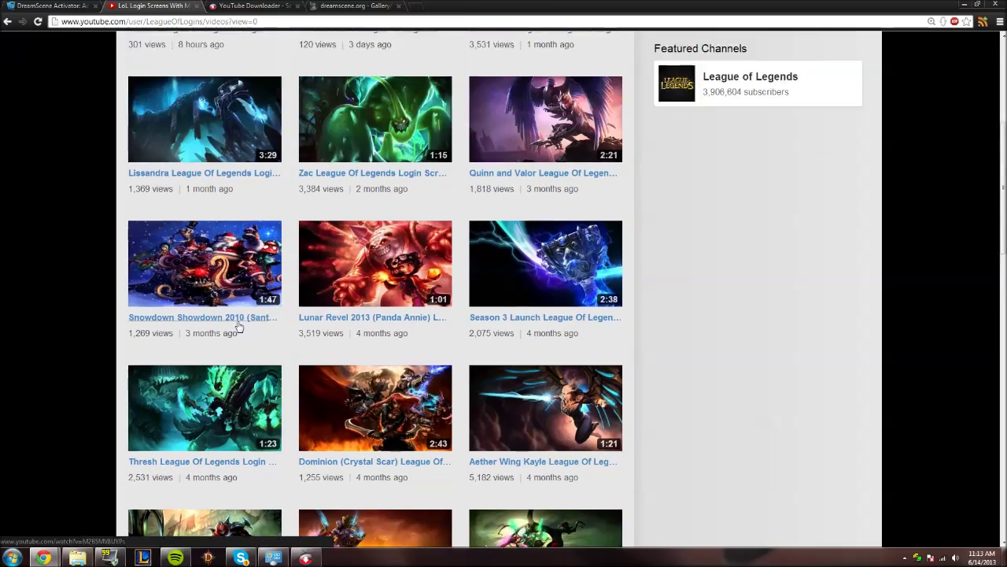
{"action": "left_click", "coordinate": [546, 139]}
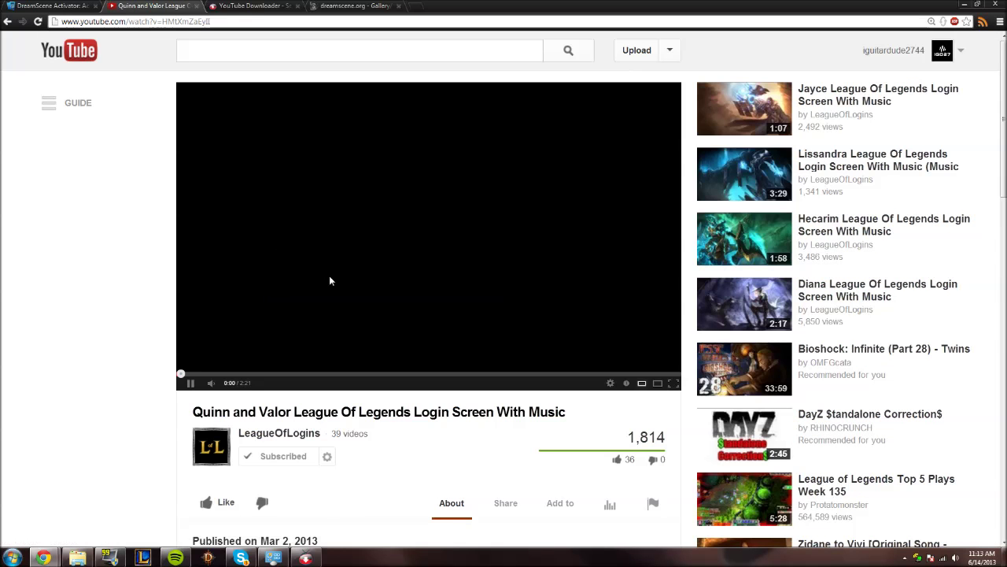
{"action": "right_click", "coordinate": [227, 28]}
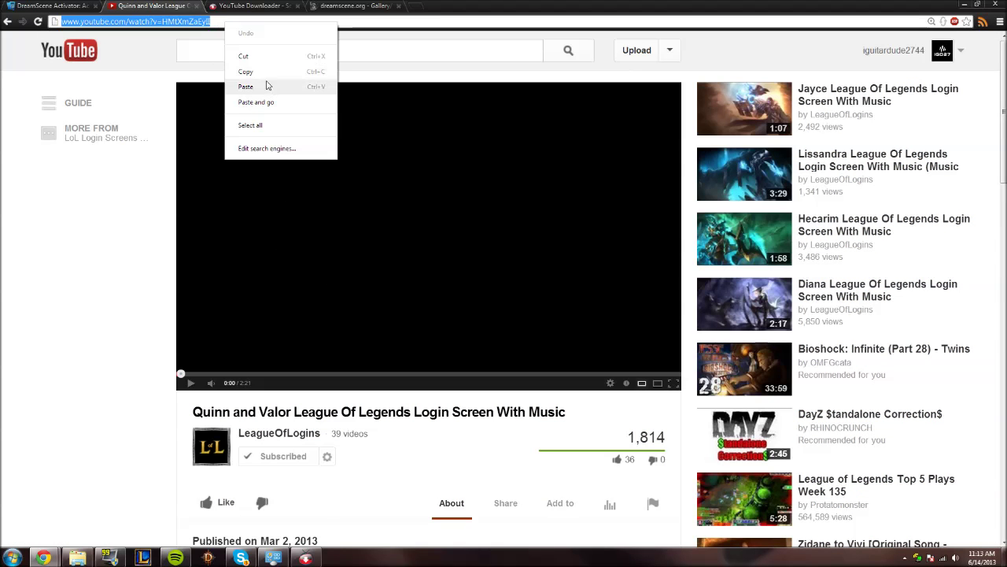
{"action": "left_click", "coordinate": [964, 5]}
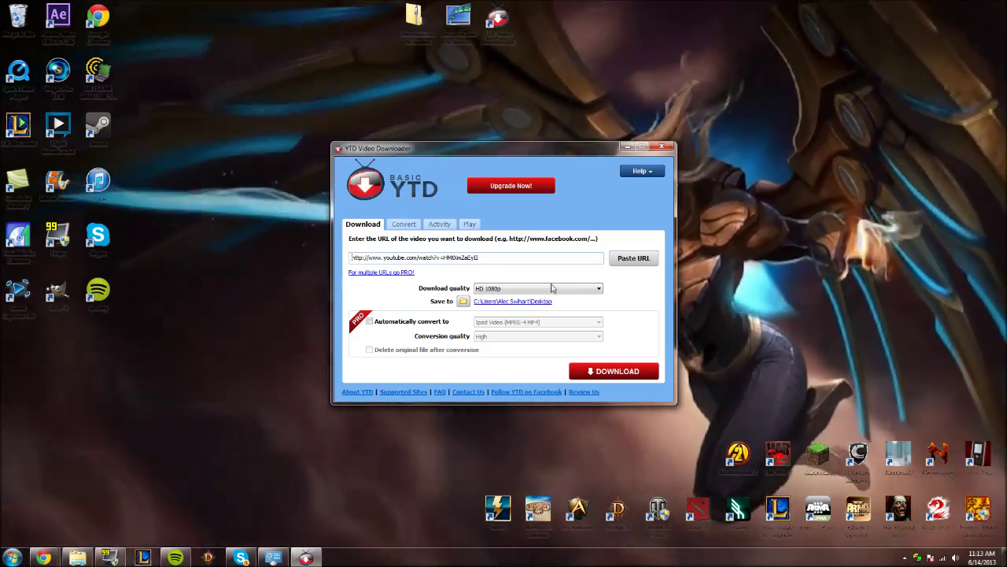
- Keep HD 1080p download quality, check the Convert tab without picking a file, then close YTD
{"action": "left_click", "coordinate": [504, 288]}
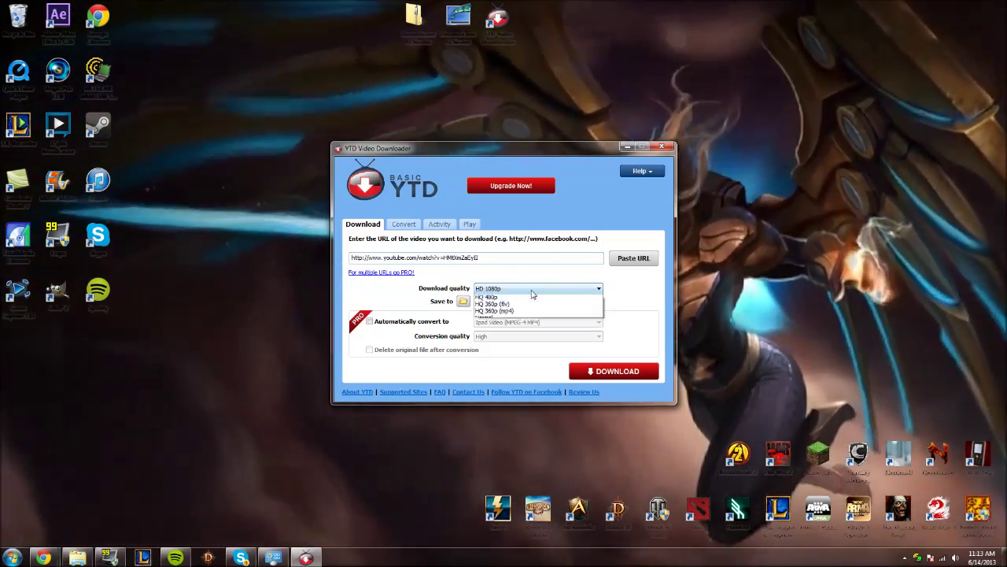
{"action": "left_click", "coordinate": [504, 292]}
{"action": "left_click", "coordinate": [404, 225]}
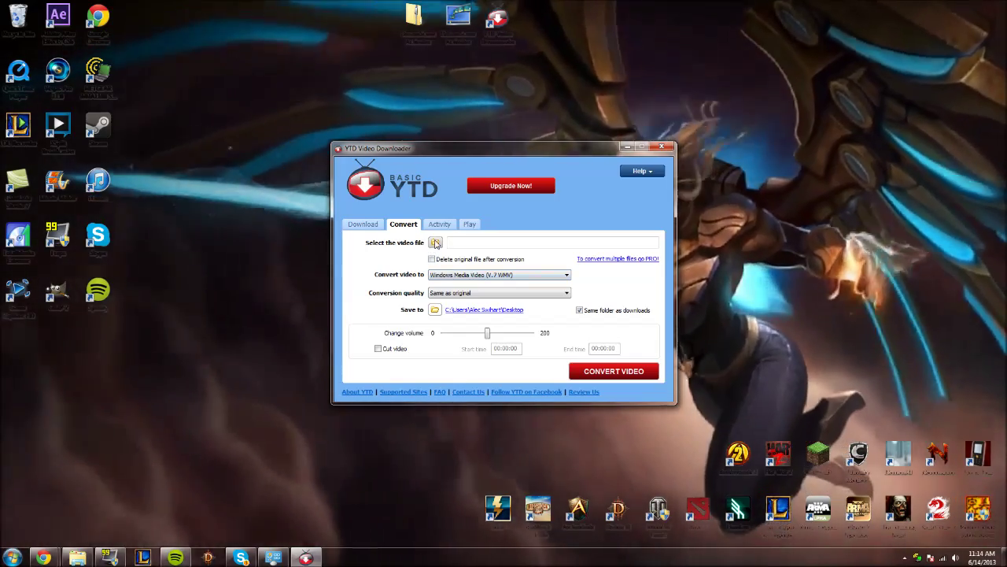
{"action": "left_click", "coordinate": [435, 242]}
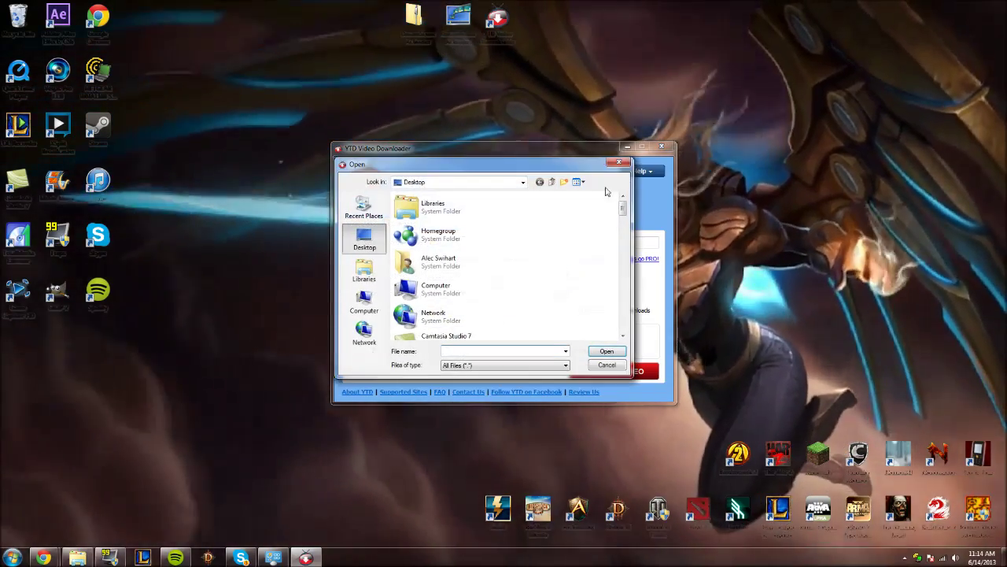
{"action": "left_click", "coordinate": [615, 158]}
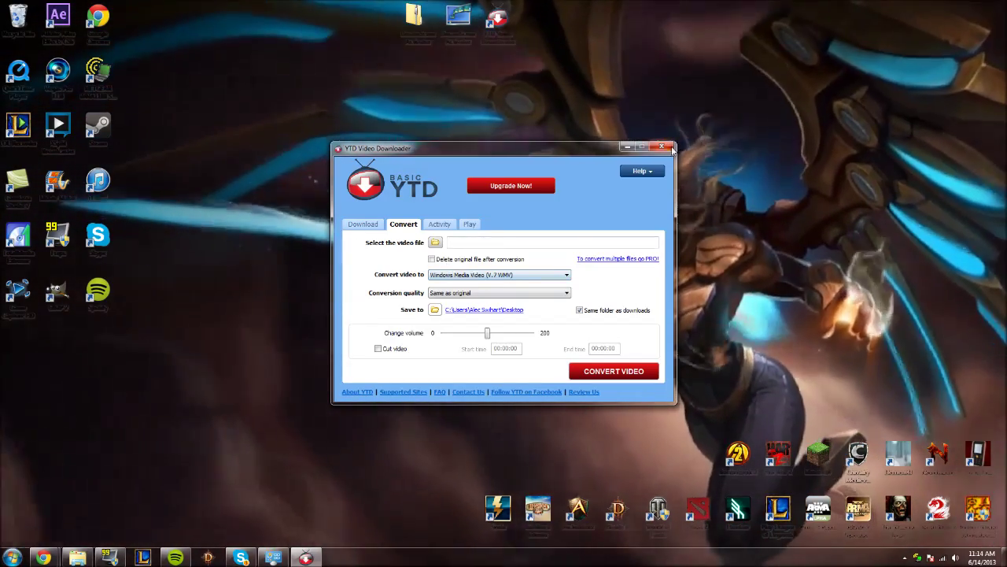
{"action": "left_click", "coordinate": [663, 147]}
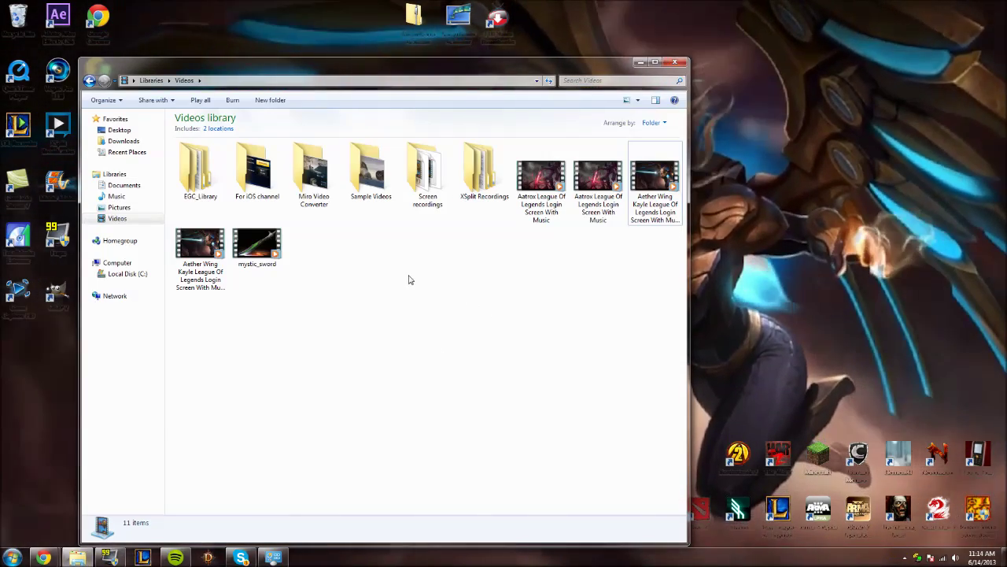
- Set the second Aatrox login video as the desktop background
{"action": "right_click", "coordinate": [201, 236]}
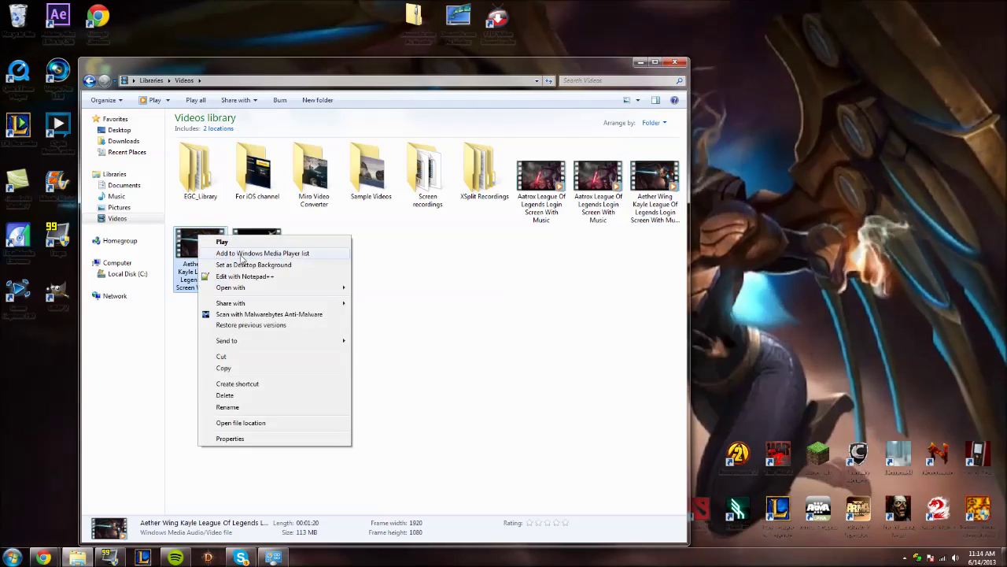
{"action": "left_click", "coordinate": [475, 270]}
{"action": "left_click", "coordinate": [553, 179]}
{"action": "right_click", "coordinate": [553, 180]}
{"action": "left_click", "coordinate": [470, 278]}
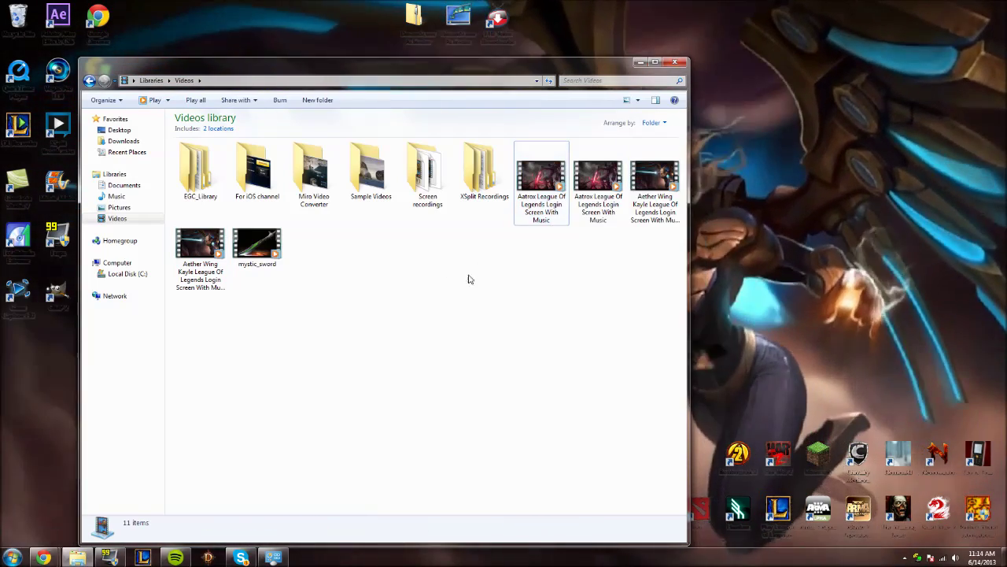
{"action": "right_click", "coordinate": [597, 172]}
{"action": "left_click", "coordinate": [644, 201]}
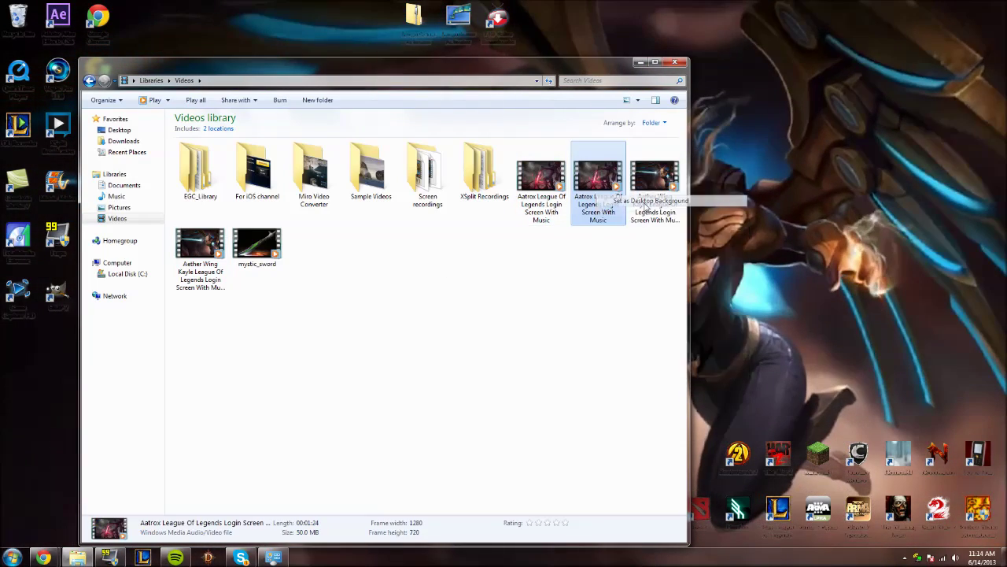
- Make mystic_sword the desktop background and minimize the Videos library window
{"action": "left_click_drag", "start_coordinate": [594, 71], "coordinate": [677, 60]}
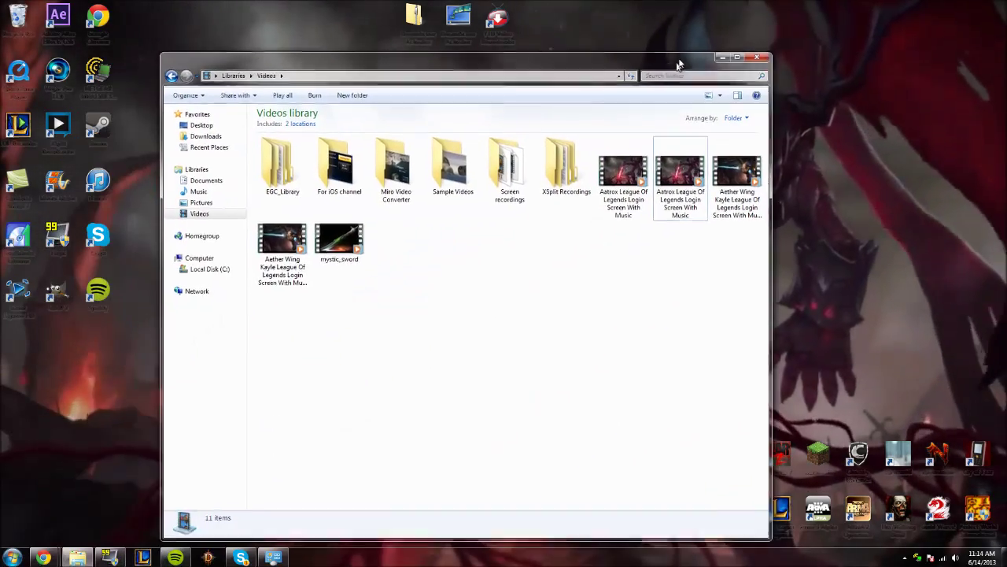
{"action": "right_click", "coordinate": [346, 233]}
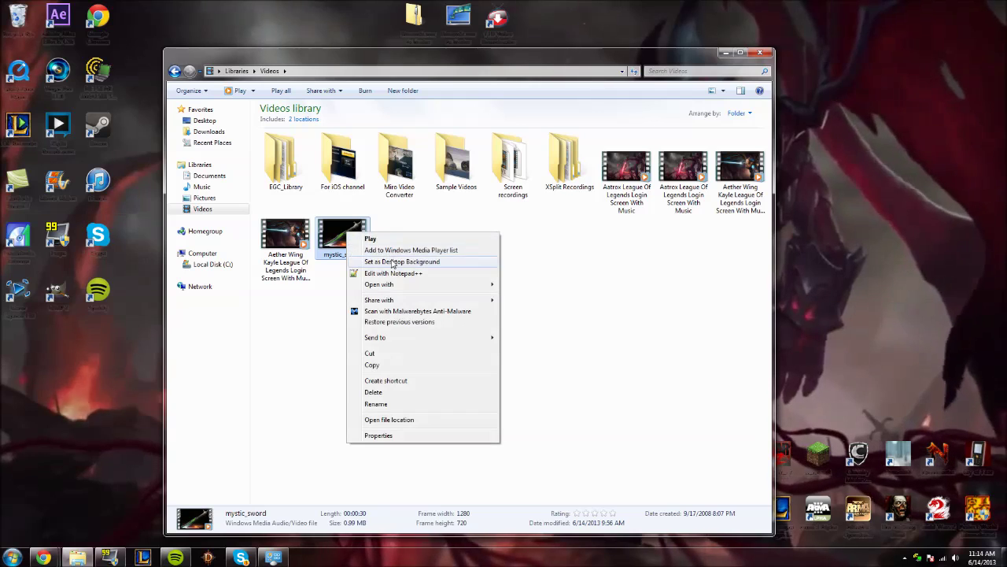
{"action": "left_click", "coordinate": [398, 261]}
{"action": "left_click", "coordinate": [725, 52]}
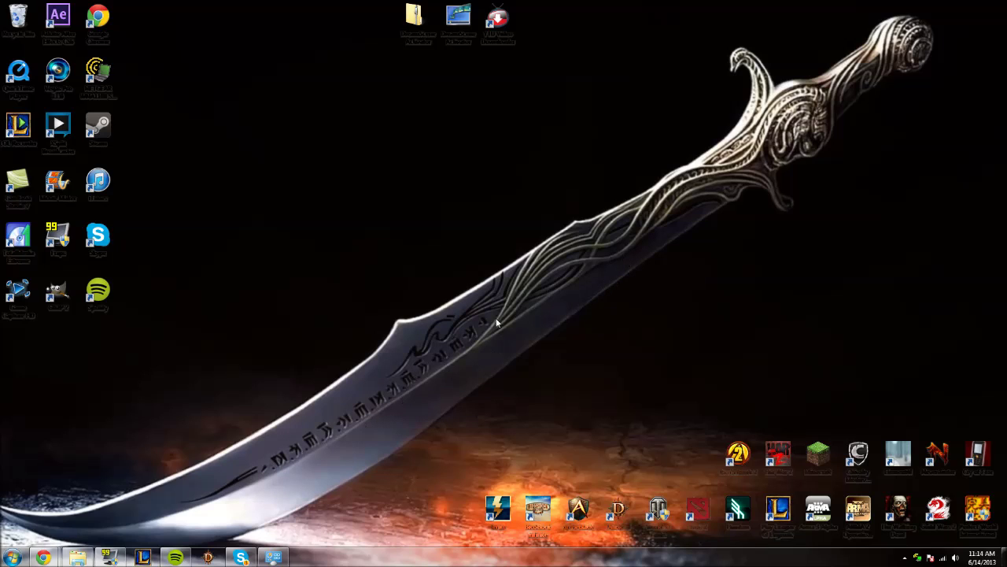
- Bring Chrome back and scroll through the dreamscene.org gallery categories
{"action": "mouse_move", "coordinate": [43, 557]}
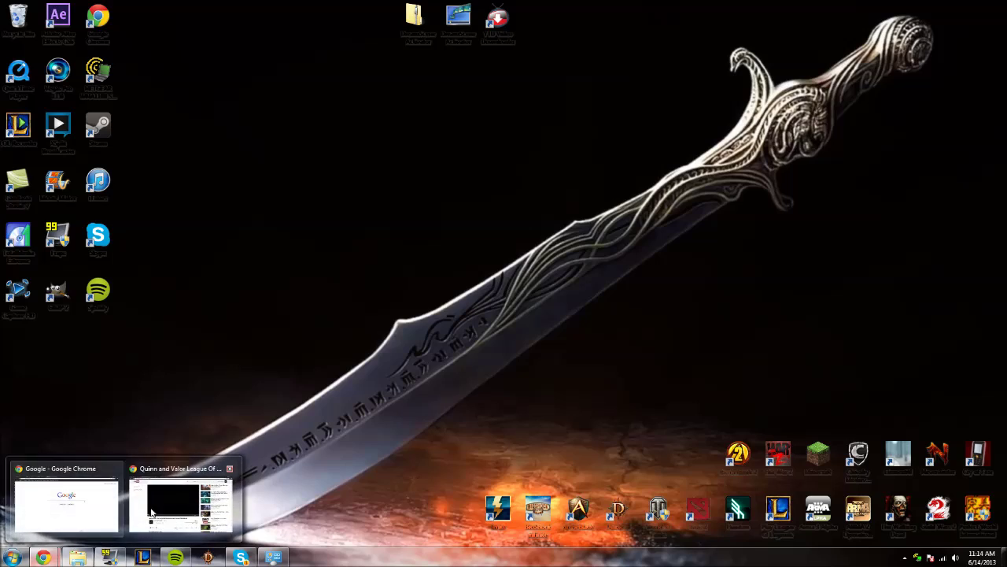
{"action": "left_click", "coordinate": [158, 508]}
{"action": "left_click", "coordinate": [114, 429]}
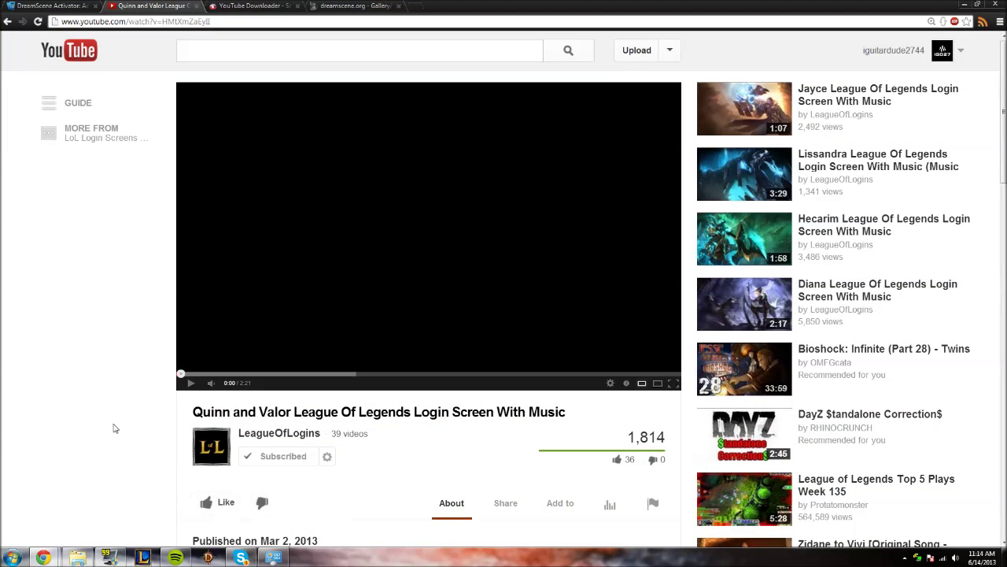
{"action": "left_click", "coordinate": [349, 6]}
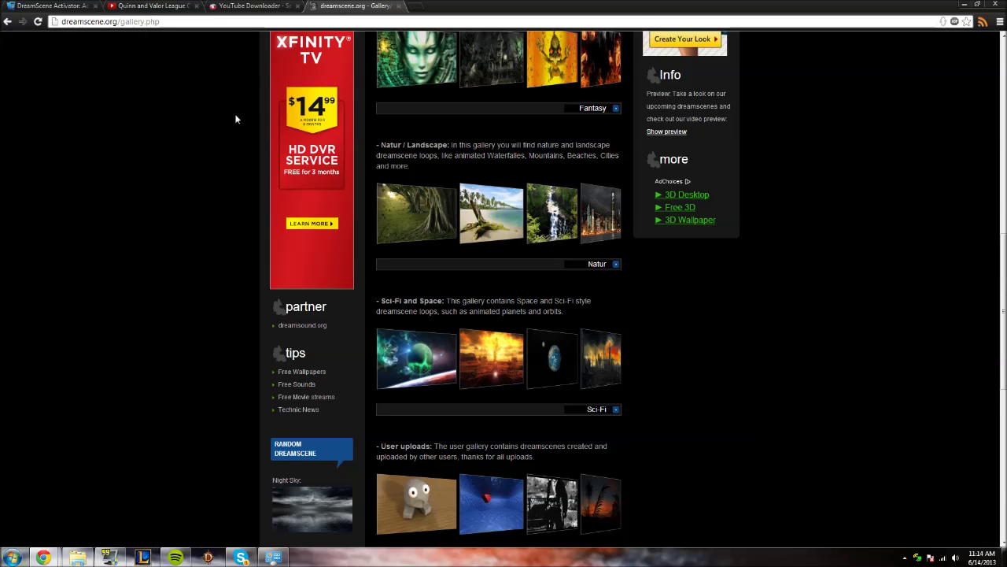
{"action": "scroll", "coordinate": [138, 209], "scroll_direction": "up", "scroll_amount": 8}
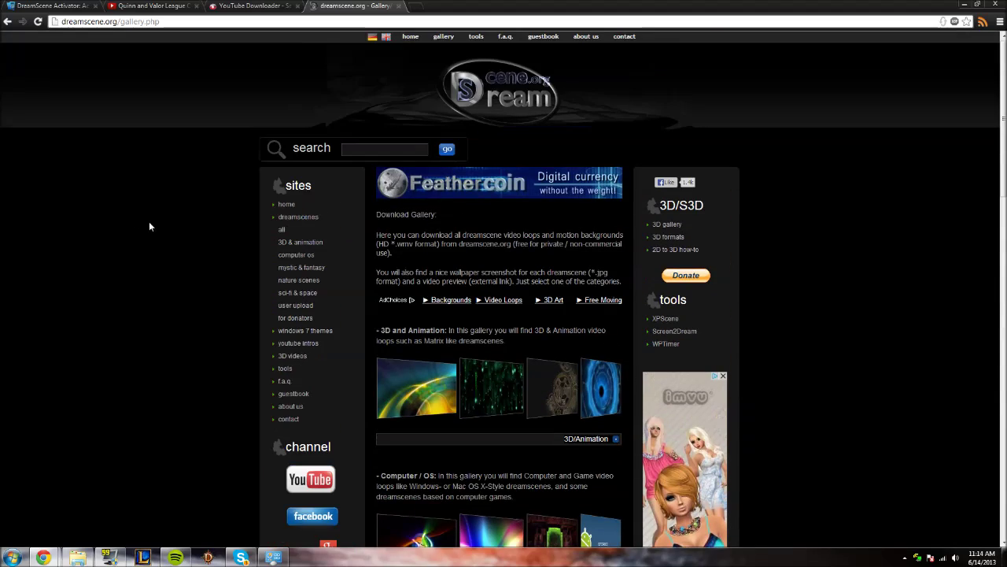
{"action": "scroll", "coordinate": [149, 225], "scroll_direction": "down", "scroll_amount": 9}
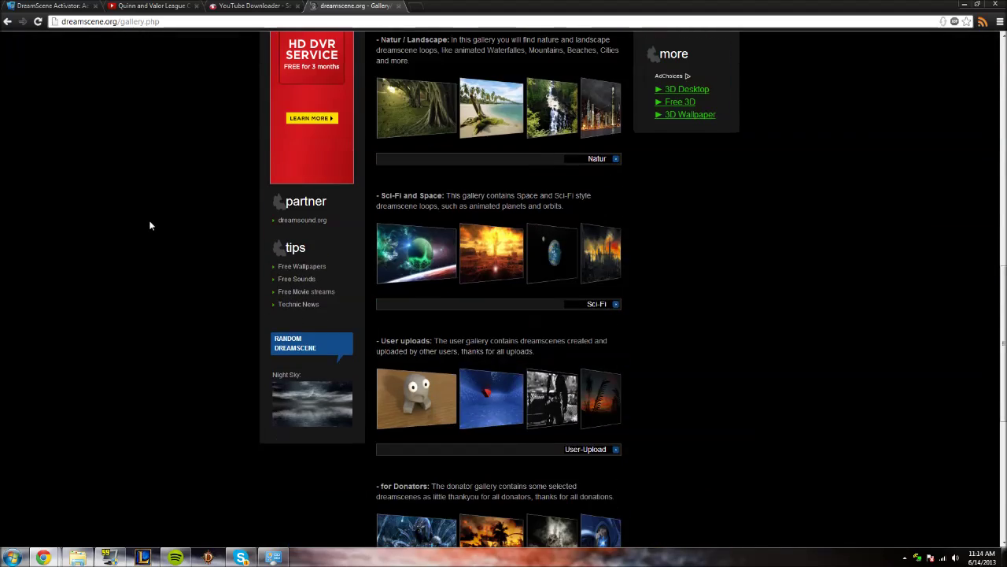
{"action": "scroll", "coordinate": [150, 226], "scroll_direction": "down", "scroll_amount": 3}
{"action": "scroll", "coordinate": [152, 221], "scroll_direction": "down", "scroll_amount": 1}
{"action": "scroll", "coordinate": [152, 221], "scroll_direction": "up", "scroll_amount": 1}
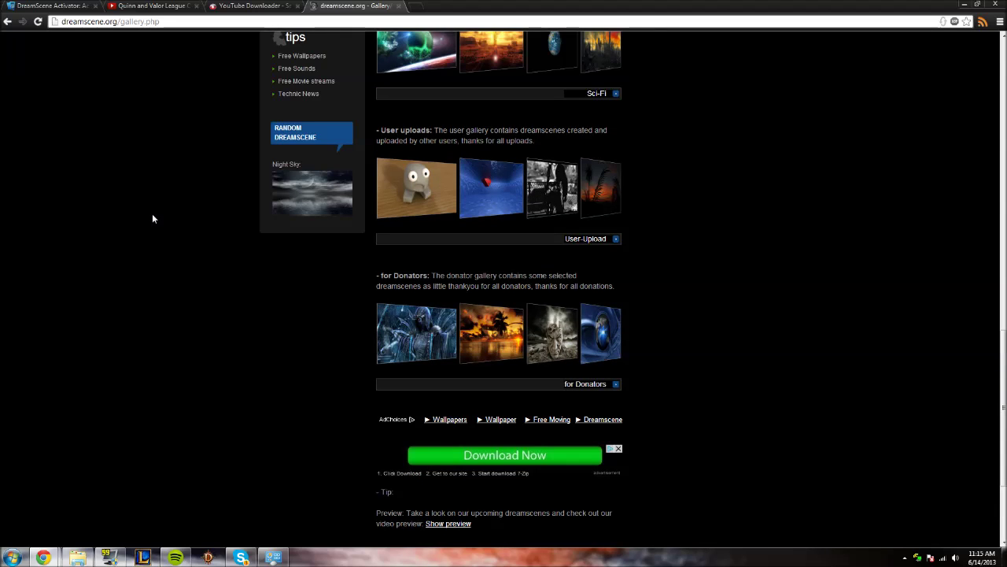
{"action": "scroll", "coordinate": [153, 216], "scroll_direction": "up", "scroll_amount": 7}
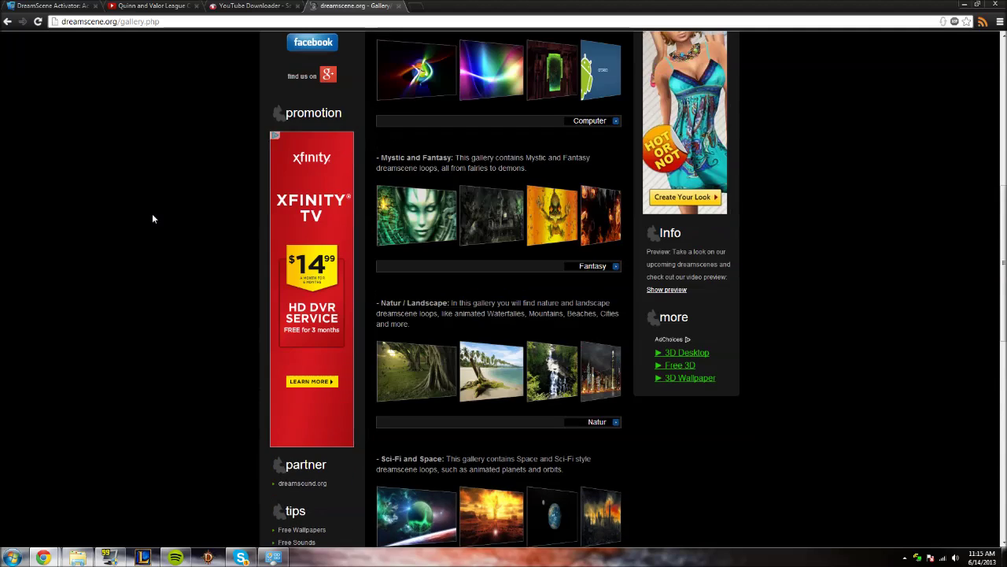
{"action": "scroll", "coordinate": [153, 219], "scroll_direction": "down", "scroll_amount": 7}
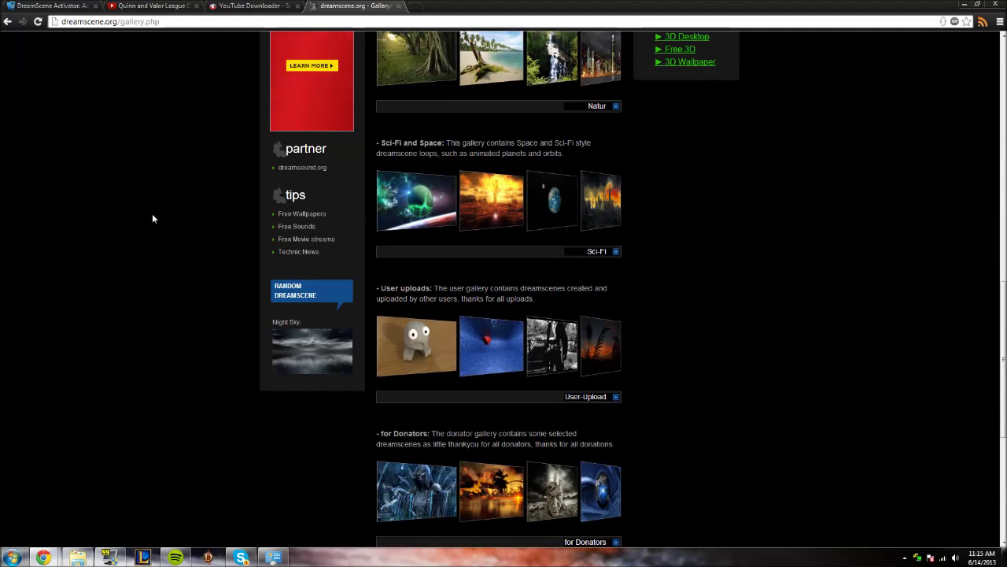
{"action": "scroll", "coordinate": [153, 218], "scroll_direction": "down", "scroll_amount": 2}
{"action": "scroll", "coordinate": [153, 218], "scroll_direction": "up", "scroll_amount": 6}
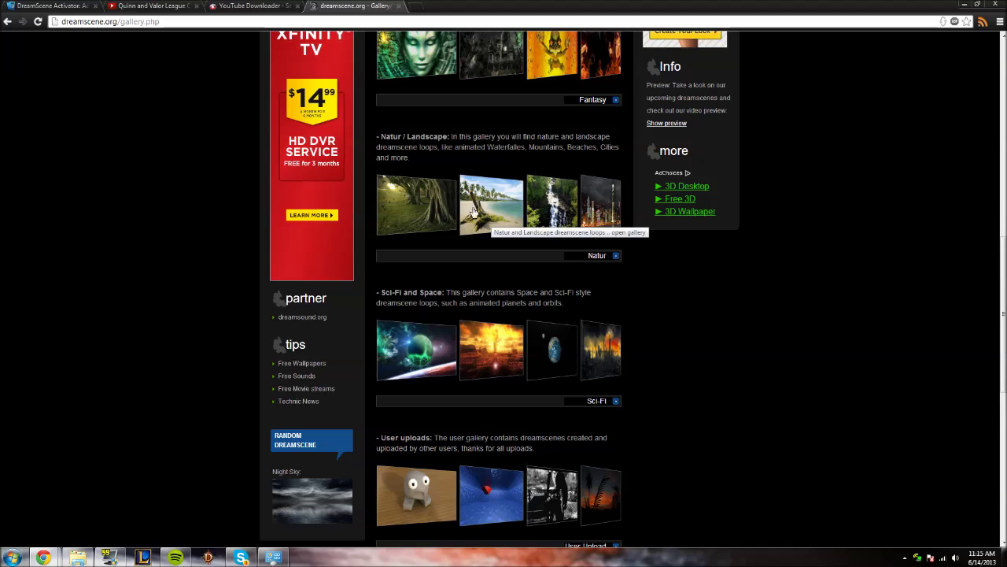
{"action": "scroll", "coordinate": [446, 219], "scroll_direction": "up", "scroll_amount": 2}
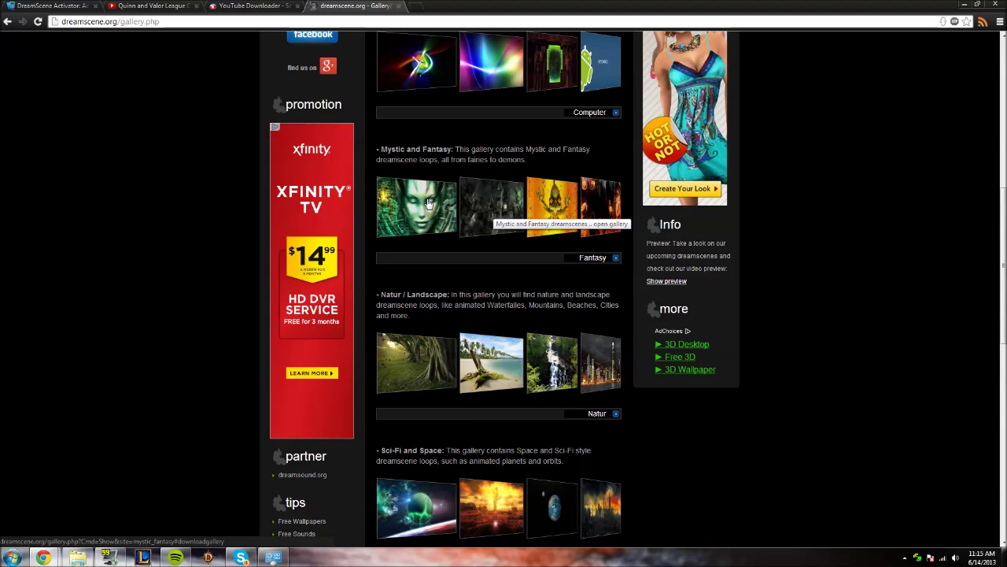
{"action": "scroll", "coordinate": [429, 203], "scroll_direction": "up", "scroll_amount": 3}
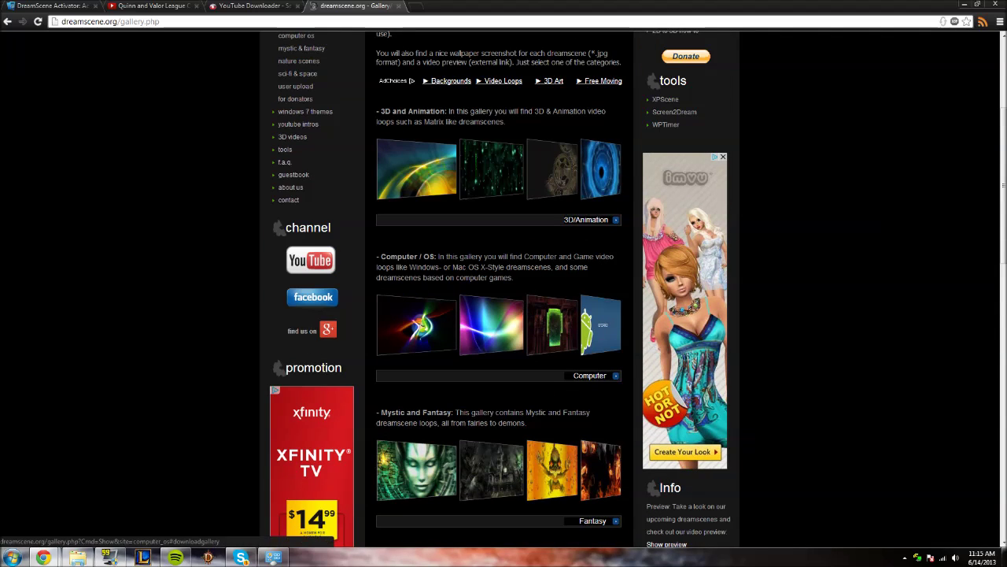
- From the Videos library, set the second Aatrox login video as the desktop background
{"action": "left_click", "coordinate": [964, 6]}
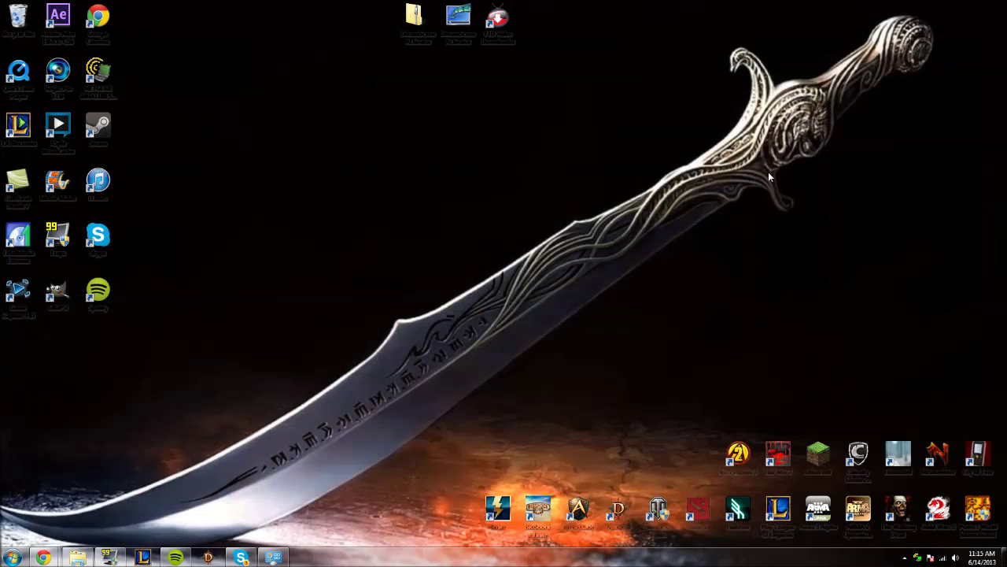
{"action": "left_click", "coordinate": [79, 552]}
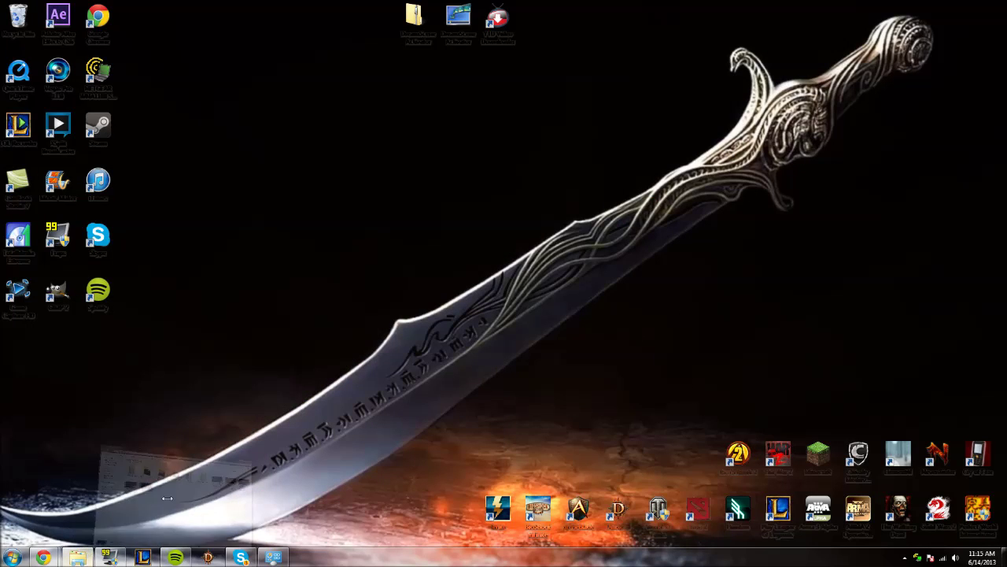
{"action": "right_click", "coordinate": [676, 183]}
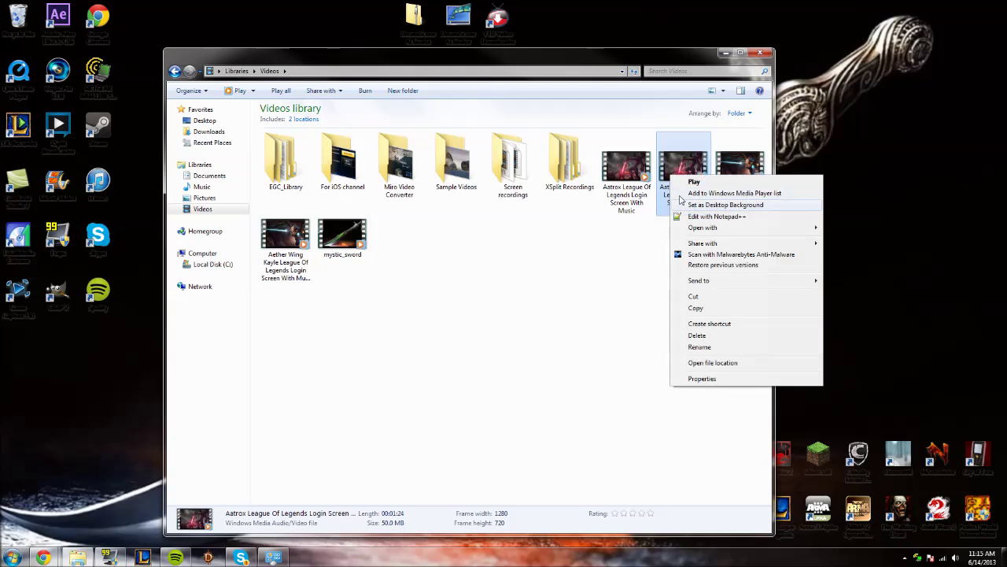
{"action": "left_click", "coordinate": [694, 204]}
{"action": "left_click", "coordinate": [723, 53]}
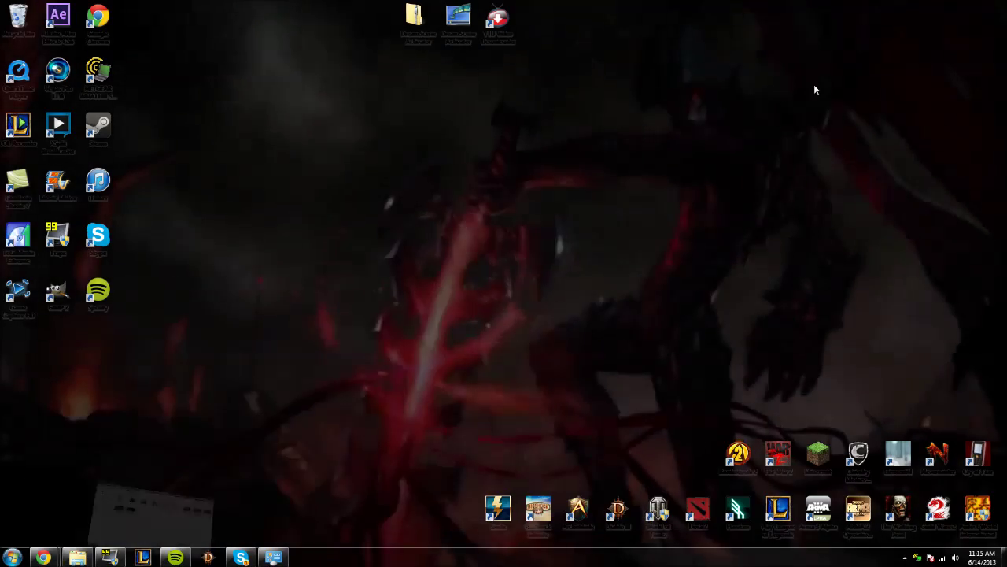